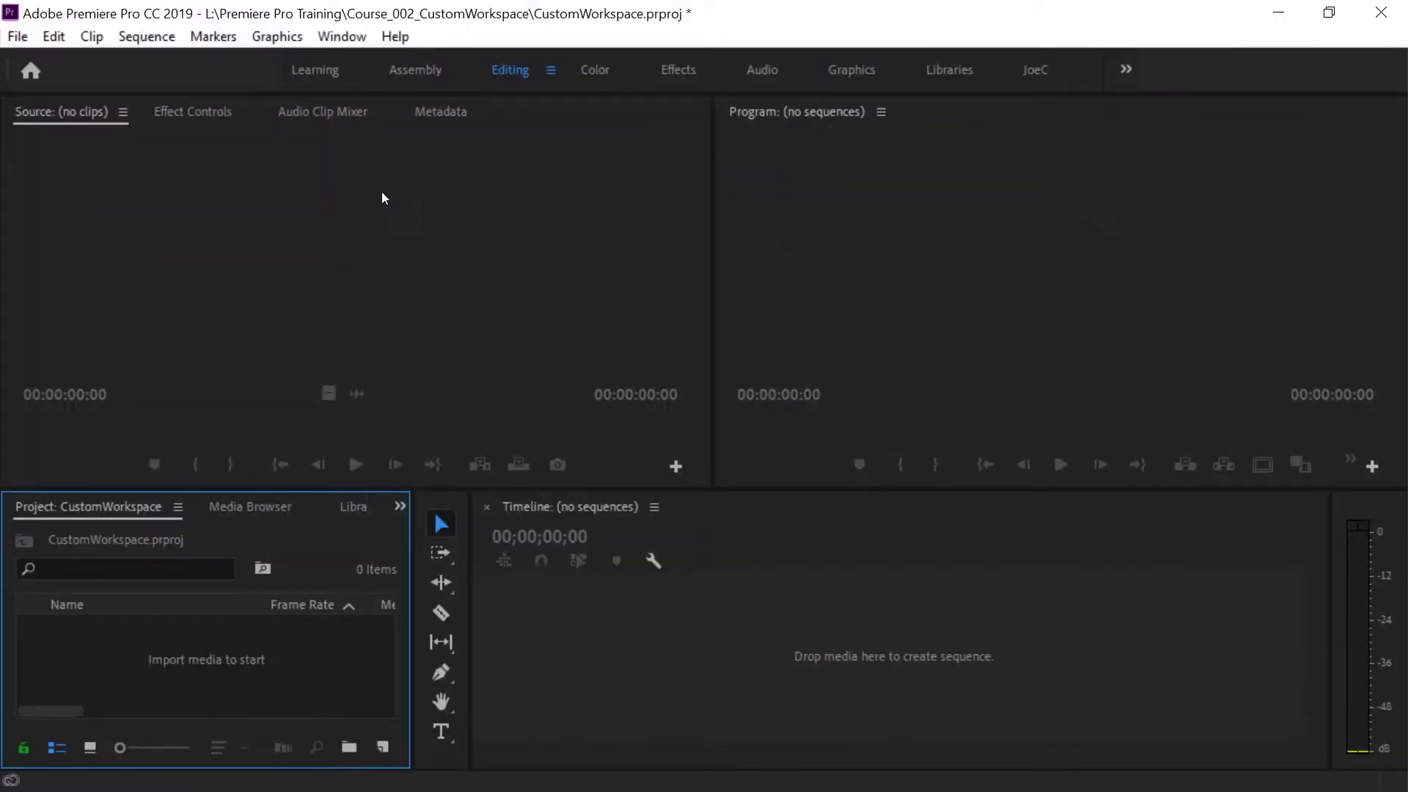
Choose the Editing workspace as the starting layout.
{"action": "left_click", "coordinate": [345, 36]}
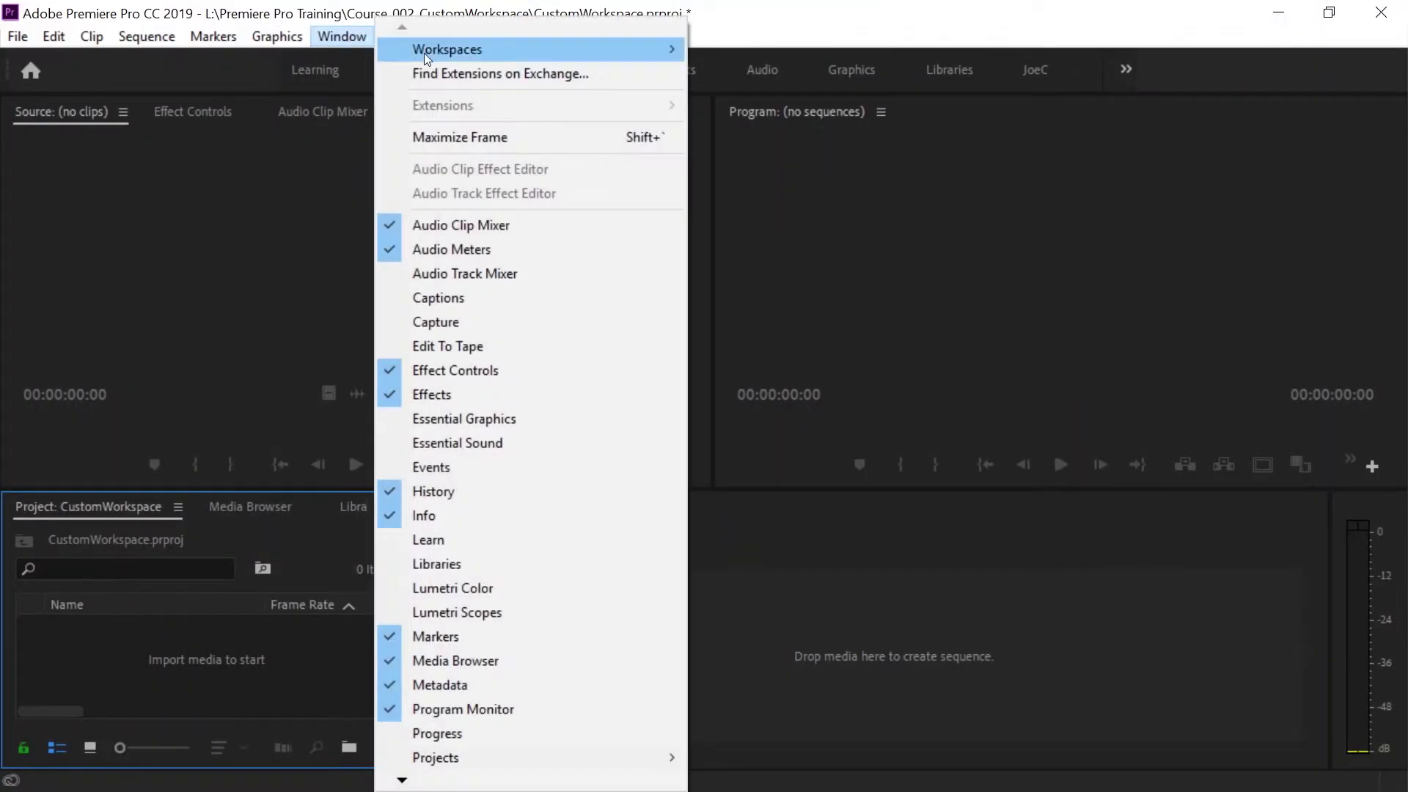
{"action": "mouse_move", "coordinate": [436, 50]}
{"action": "left_click", "coordinate": [739, 142]}
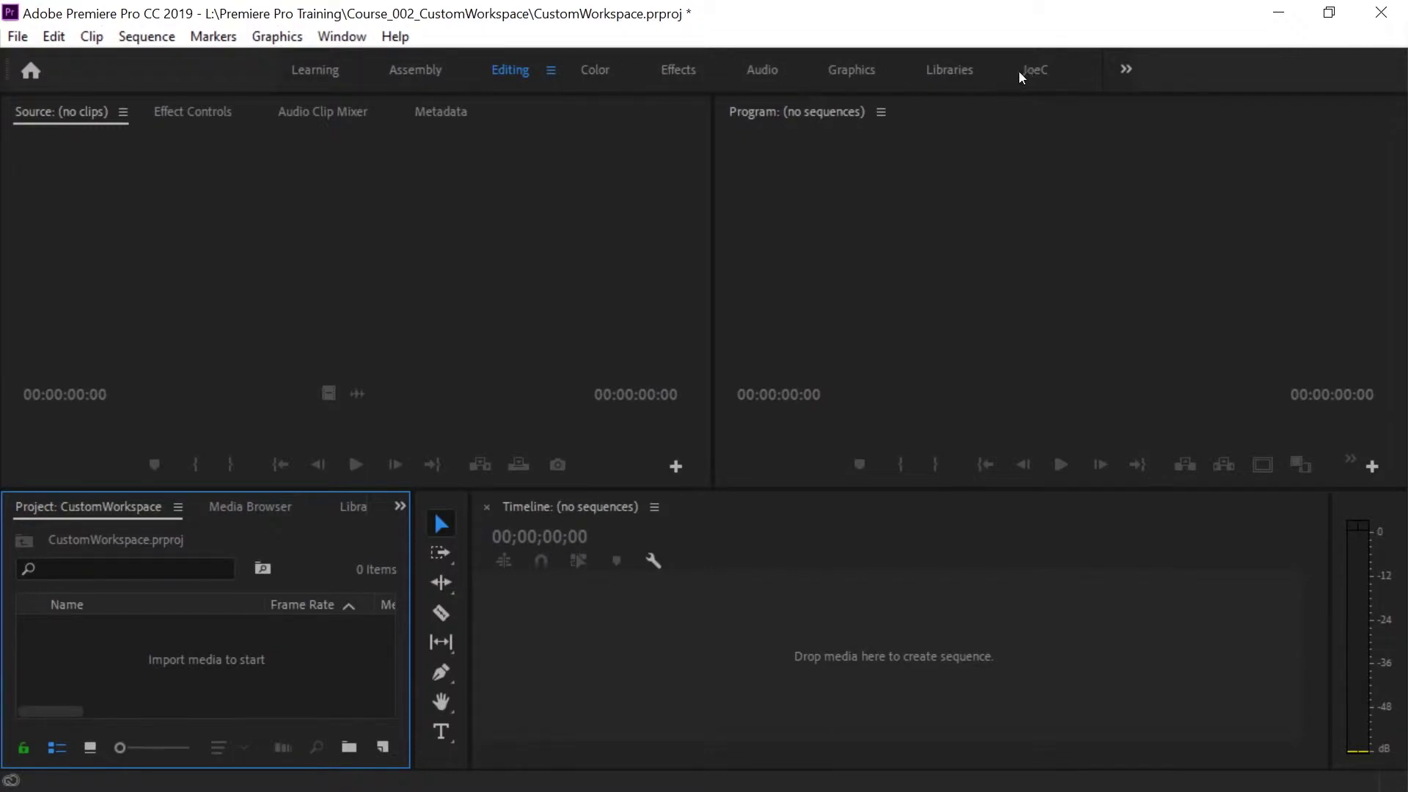
{"action": "left_click", "coordinate": [561, 63]}
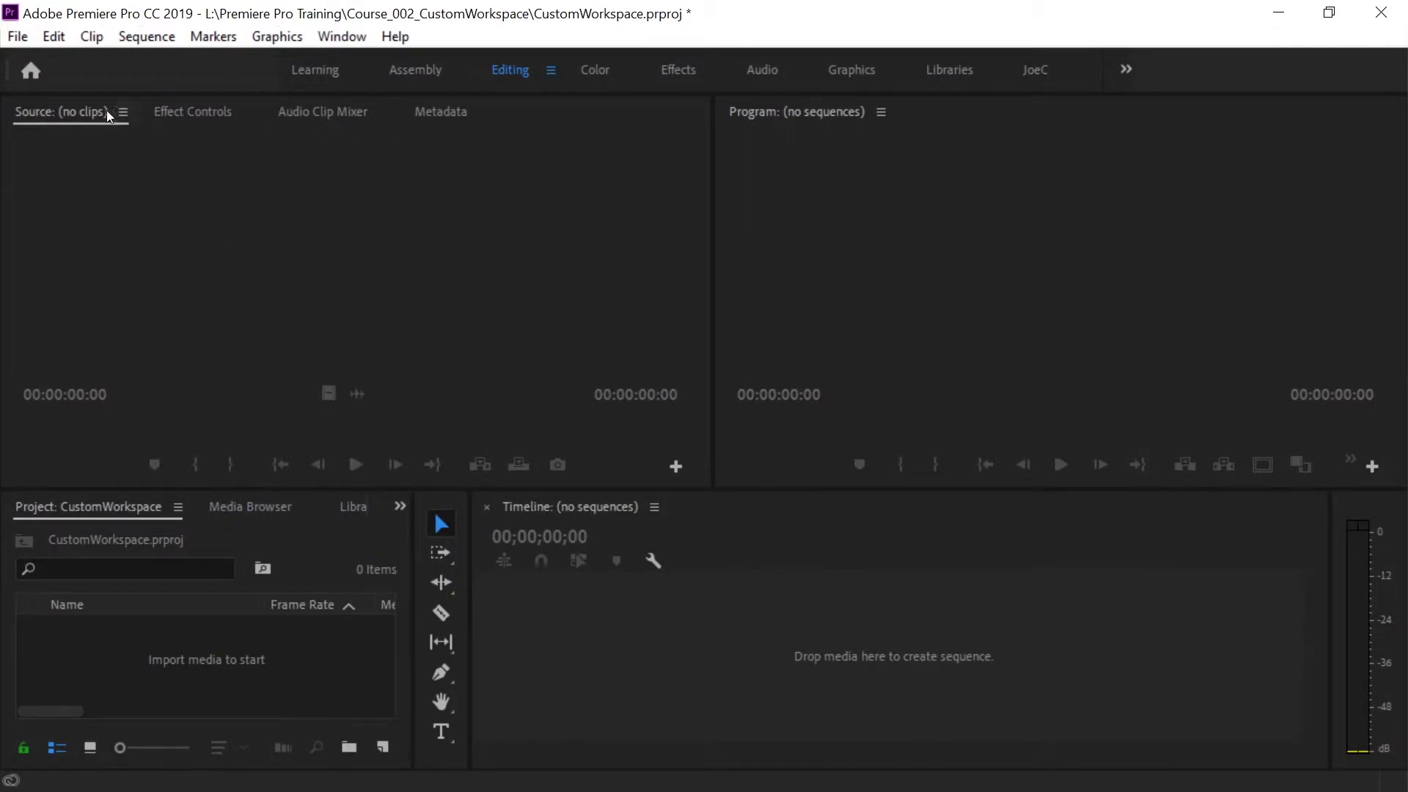
Dock the Source monitor in the Program monitor's group and switch between the two panels.
{"action": "left_click_drag", "start_coordinate": [33, 111], "coordinate": [915, 121]}
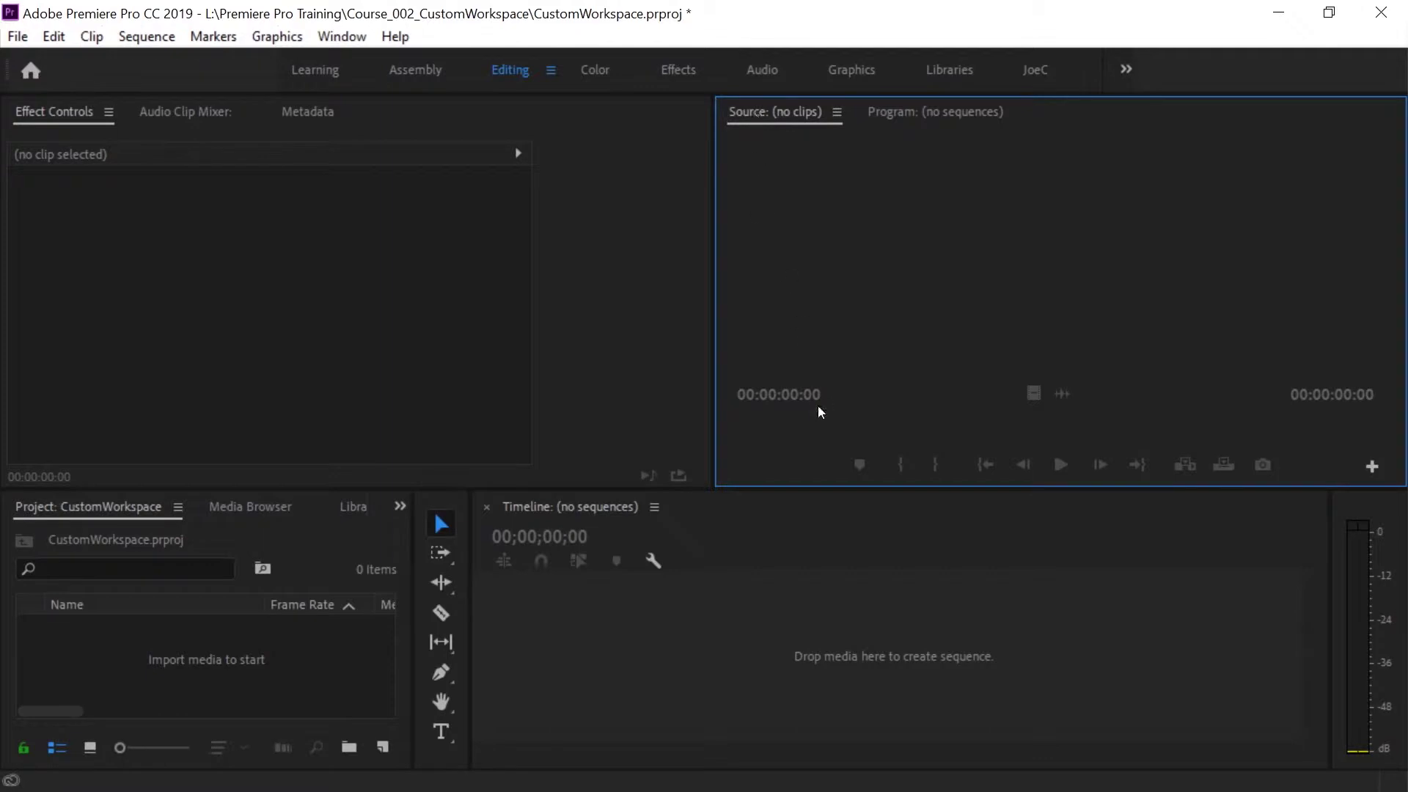
{"action": "left_click", "coordinate": [896, 117]}
{"action": "left_click", "coordinate": [763, 112]}
{"action": "left_click", "coordinate": [889, 108]}
{"action": "left_click", "coordinate": [754, 114]}
Move the Source monitor into the Timeline's group, then dock it between the Audio Clip Mixer and Metadata.
{"action": "left_click_drag", "start_coordinate": [750, 112], "coordinate": [728, 511]}
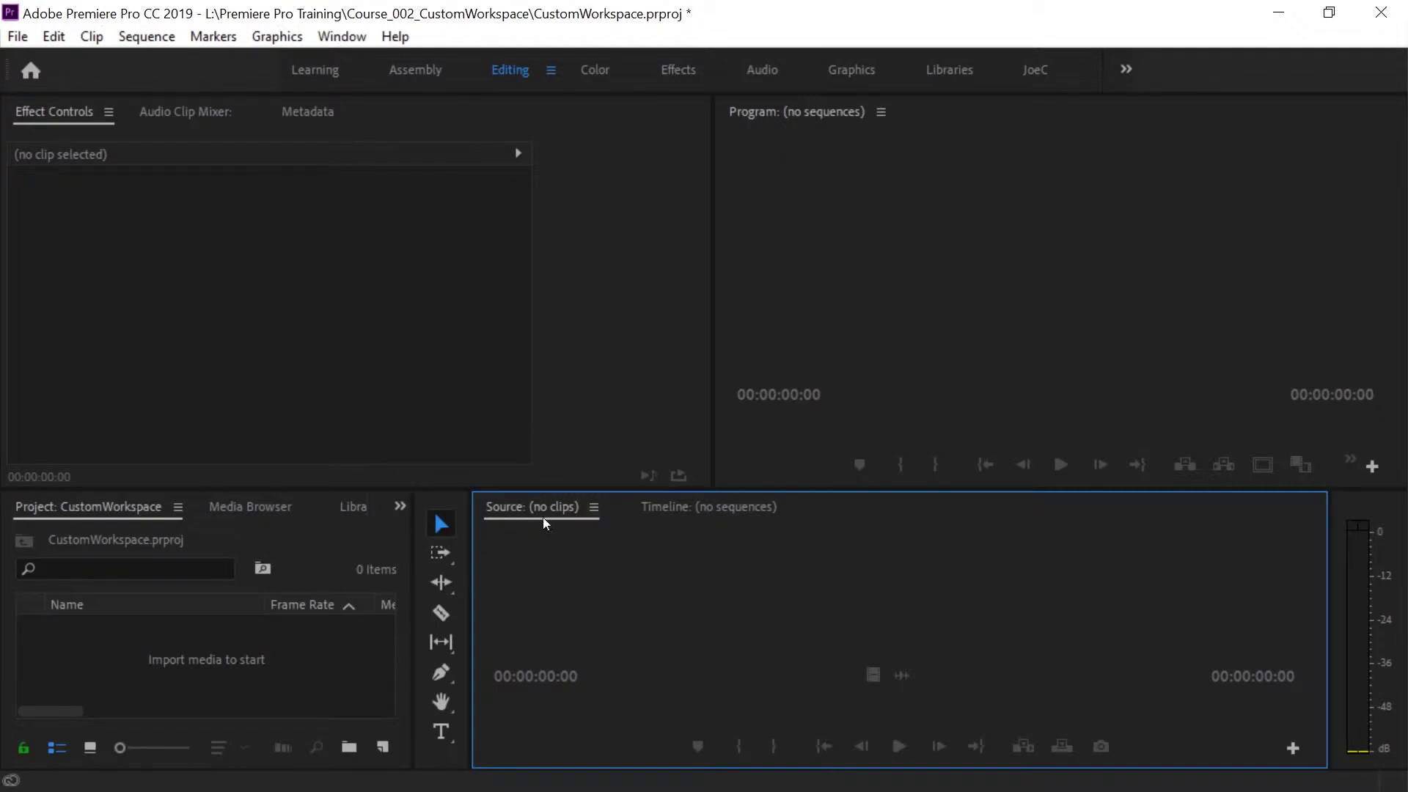
{"action": "left_click_drag", "start_coordinate": [517, 505], "coordinate": [361, 123]}
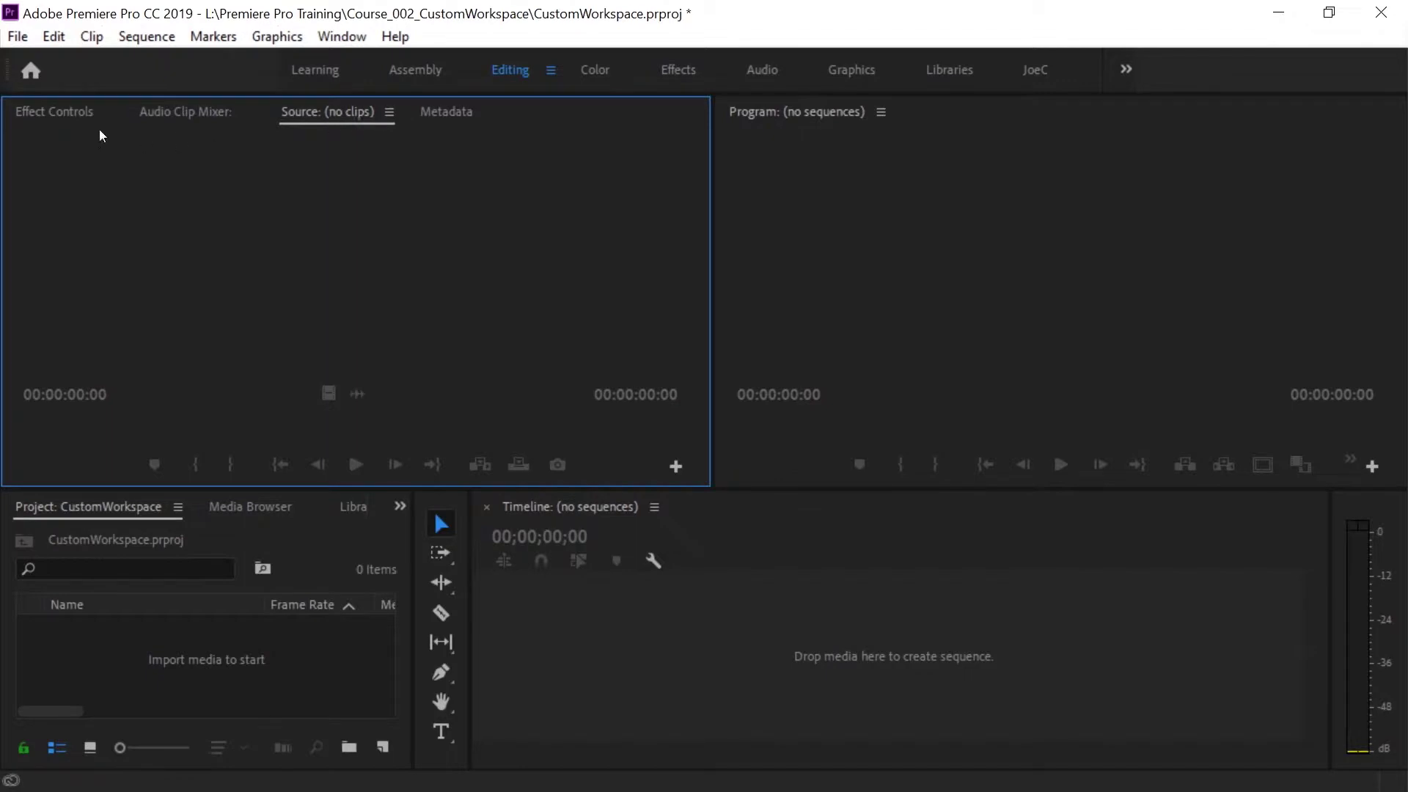
View Effect Controls, the Audio Clip Mixer and Source in turn, and try reordering the Source tab within its group.
{"action": "left_click", "coordinate": [47, 110]}
{"action": "left_click", "coordinate": [169, 110]}
{"action": "left_click", "coordinate": [330, 113]}
{"action": "left_click_drag", "start_coordinate": [325, 115], "coordinate": [184, 112]}
Place the Metadata panel directly after Effect Controls, then close it.
{"action": "left_click_drag", "start_coordinate": [436, 111], "coordinate": [153, 119]}
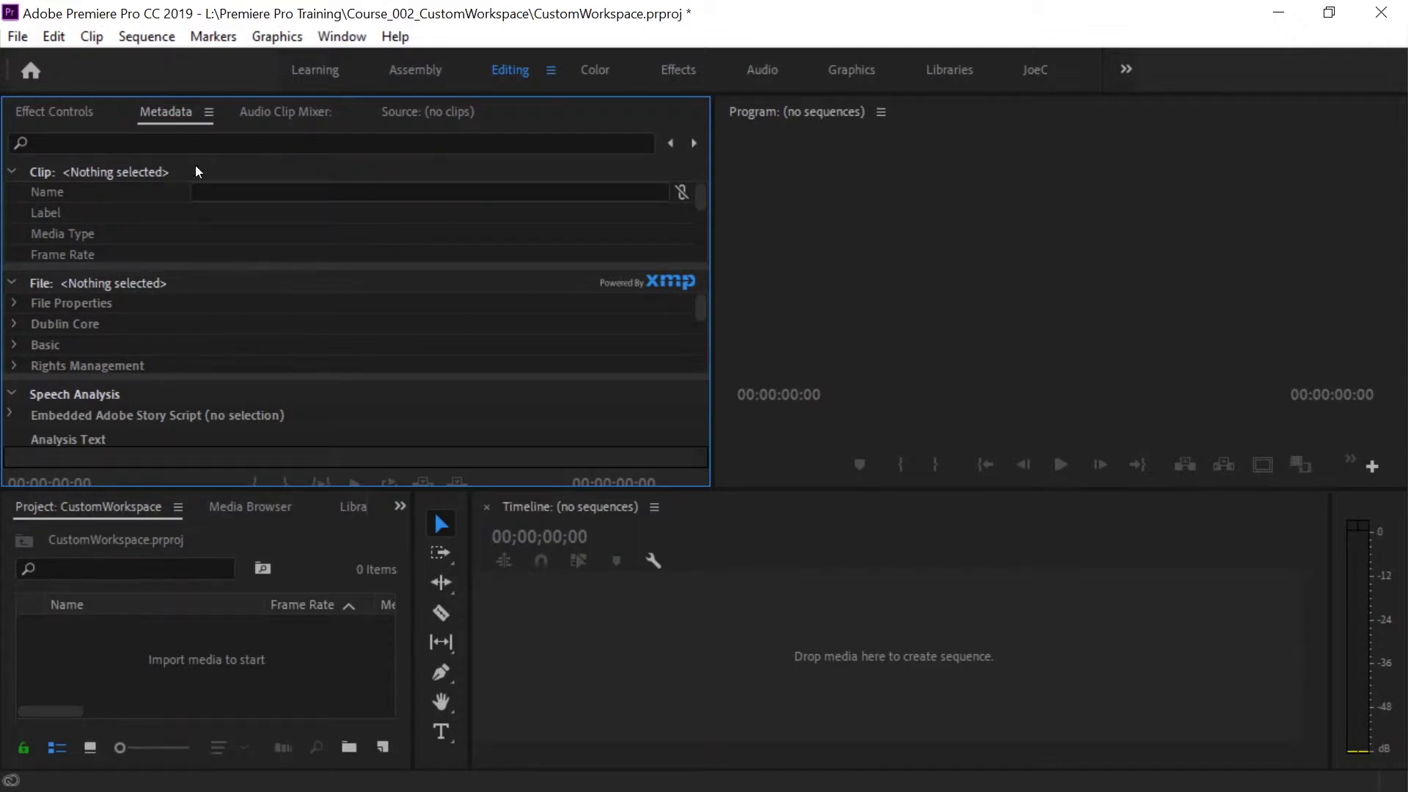
{"action": "left_click", "coordinate": [209, 112]}
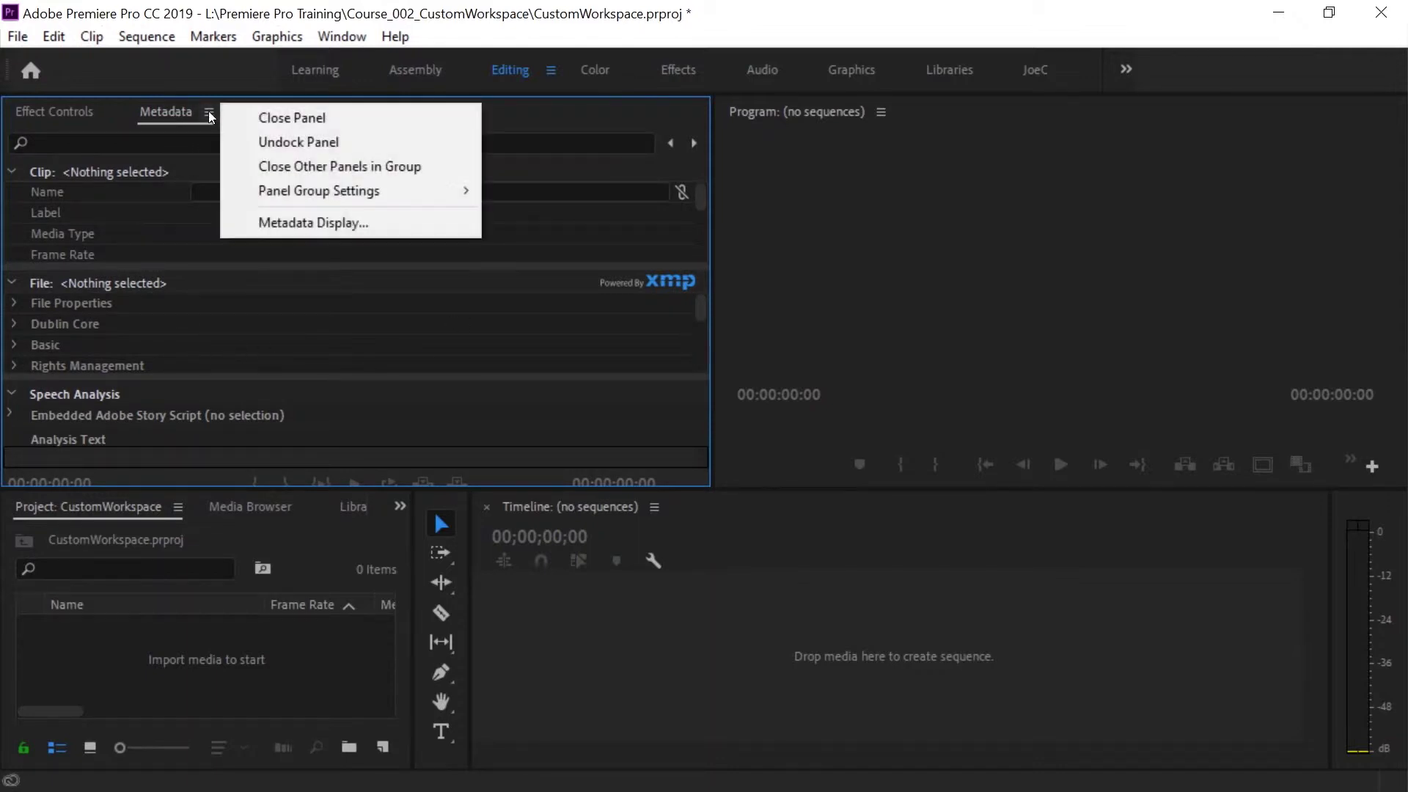
{"action": "left_click", "coordinate": [271, 118]}
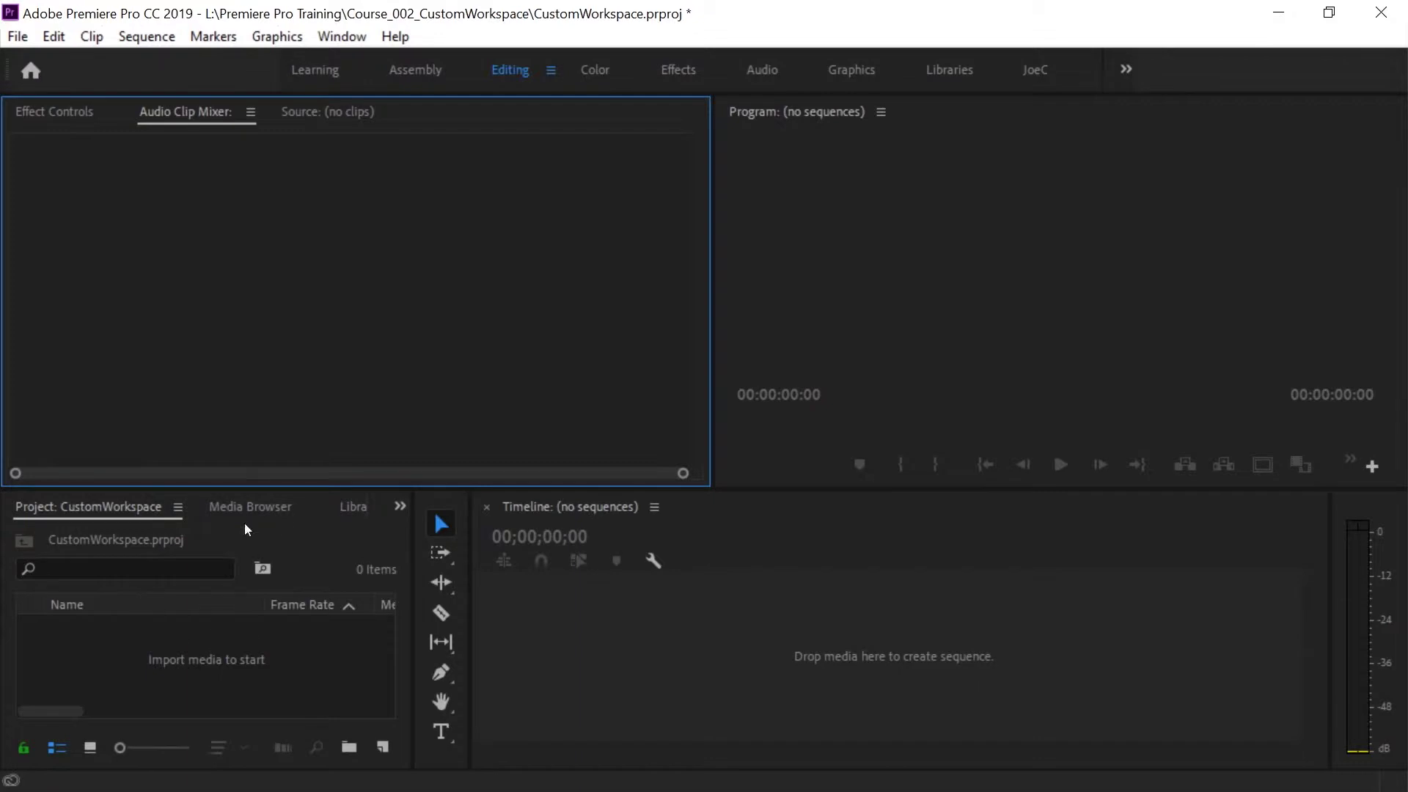
Close the Media Browser, Libraries and Info panels in the Project panel's group.
{"action": "left_click", "coordinate": [235, 506]}
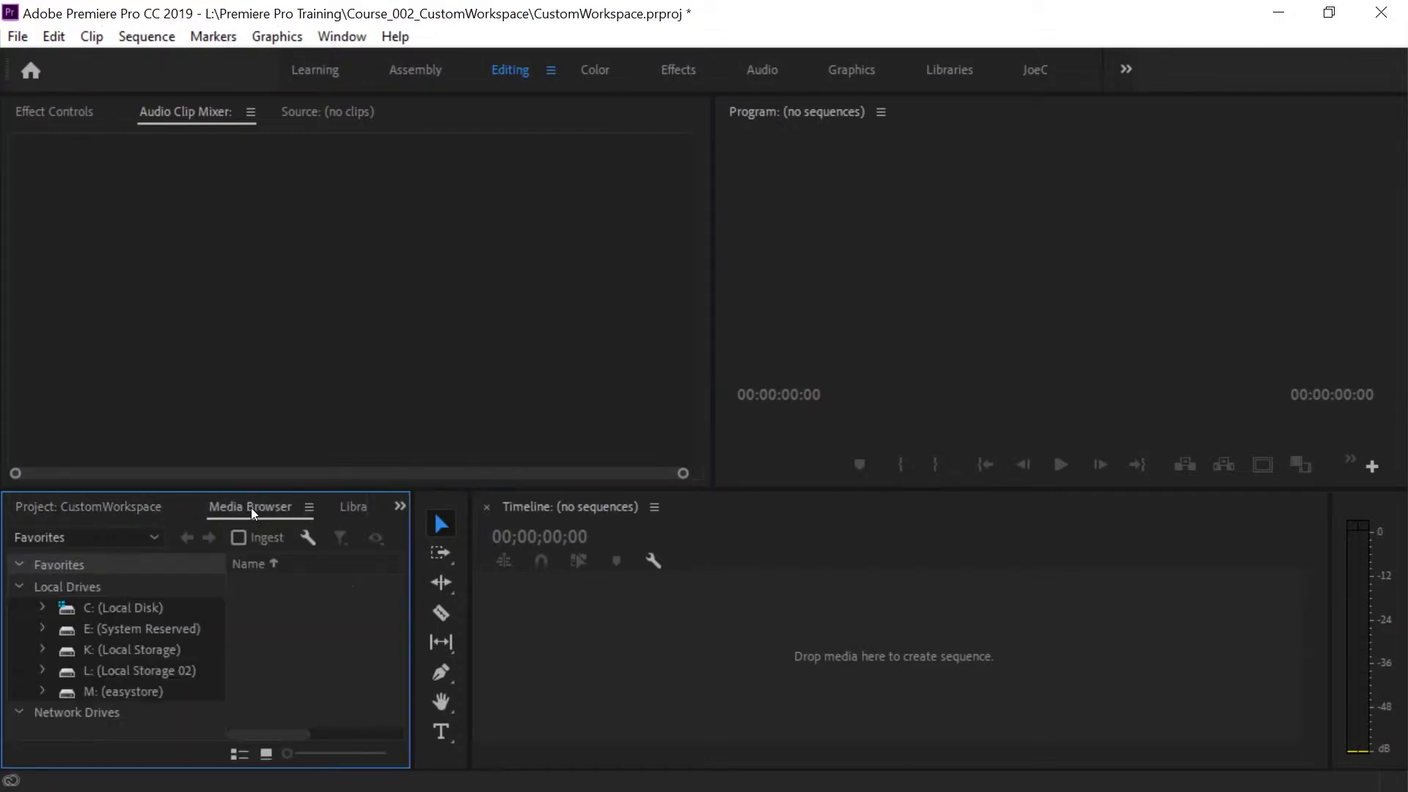
{"action": "left_click", "coordinate": [309, 508]}
{"action": "left_click", "coordinate": [389, 513]}
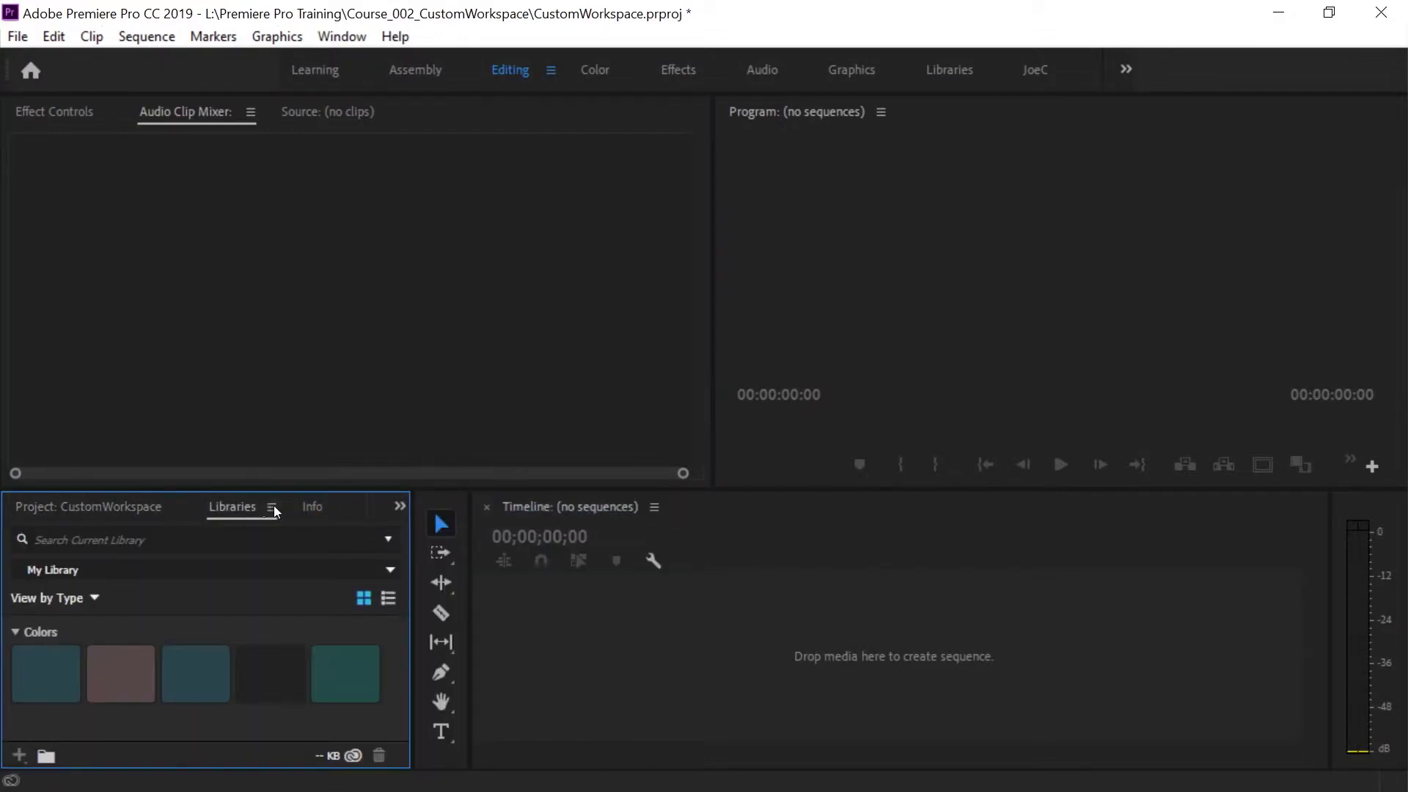
{"action": "left_click", "coordinate": [271, 506]}
{"action": "left_click", "coordinate": [330, 28]}
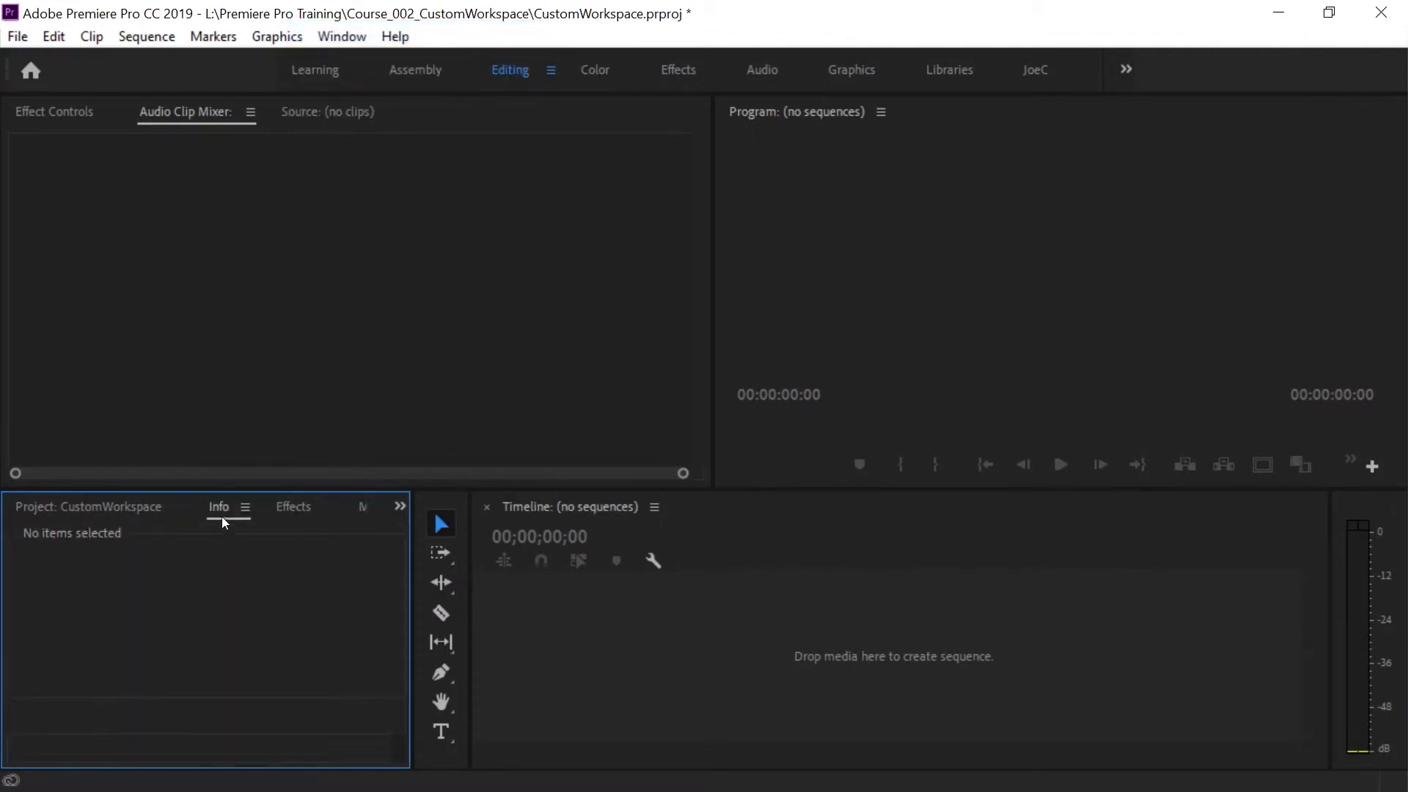
{"action": "left_click", "coordinate": [245, 507]}
{"action": "left_click", "coordinate": [271, 509]}
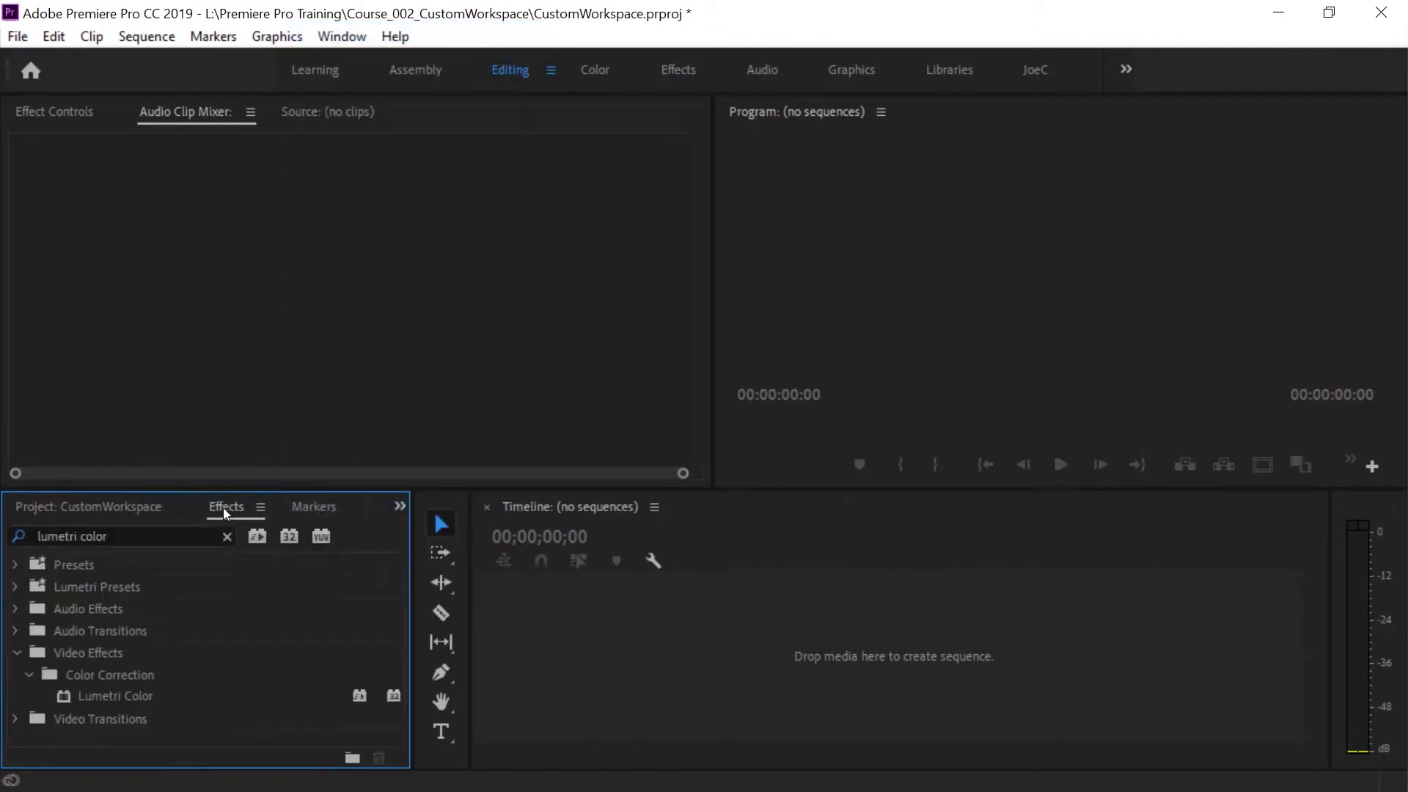
Close the Markers and History panels, leaving only Effects grouped with the Project panel.
{"action": "left_click", "coordinate": [314, 509]}
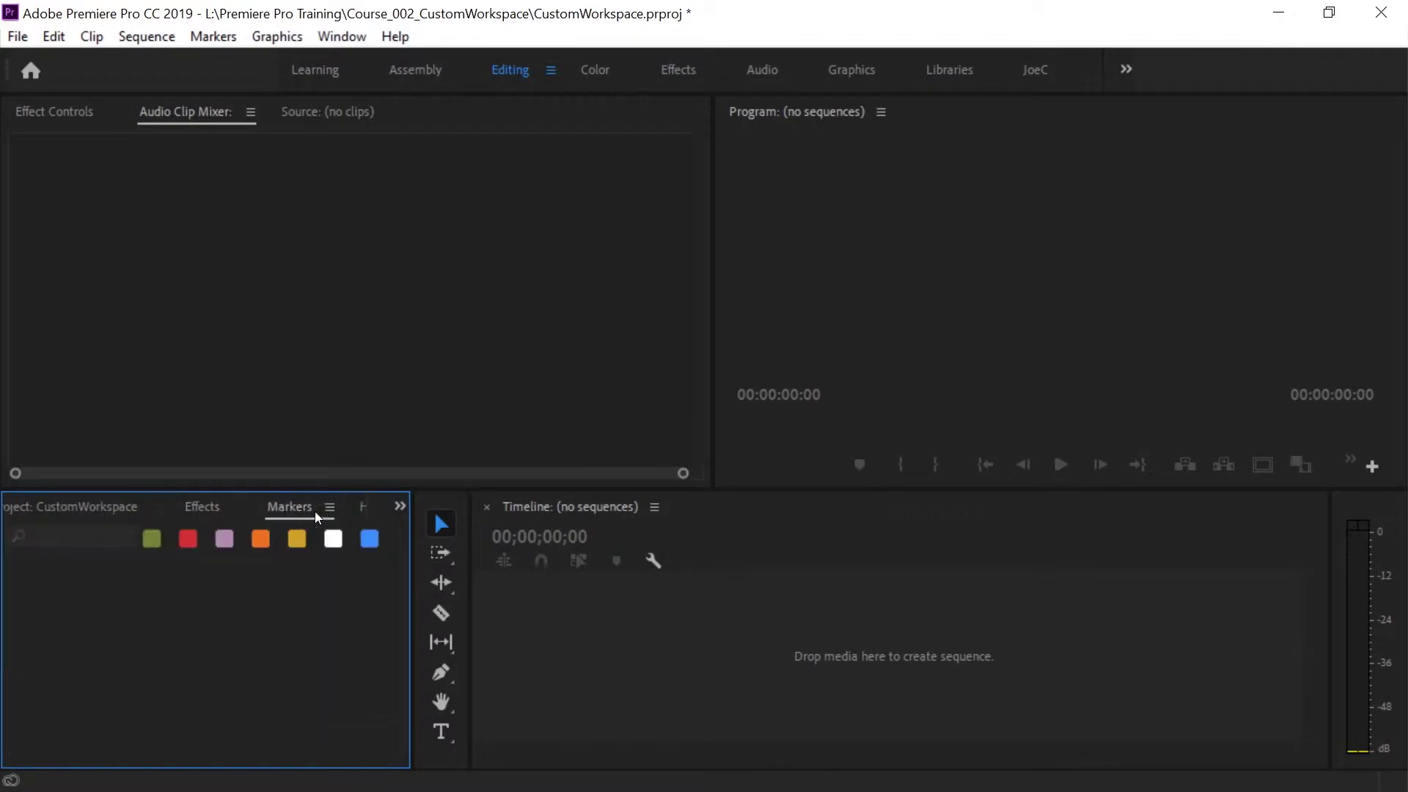
{"action": "left_click", "coordinate": [314, 507]}
{"action": "left_click", "coordinate": [369, 511]}
{"action": "left_click", "coordinate": [346, 506]}
{"action": "left_click", "coordinate": [425, 512]}
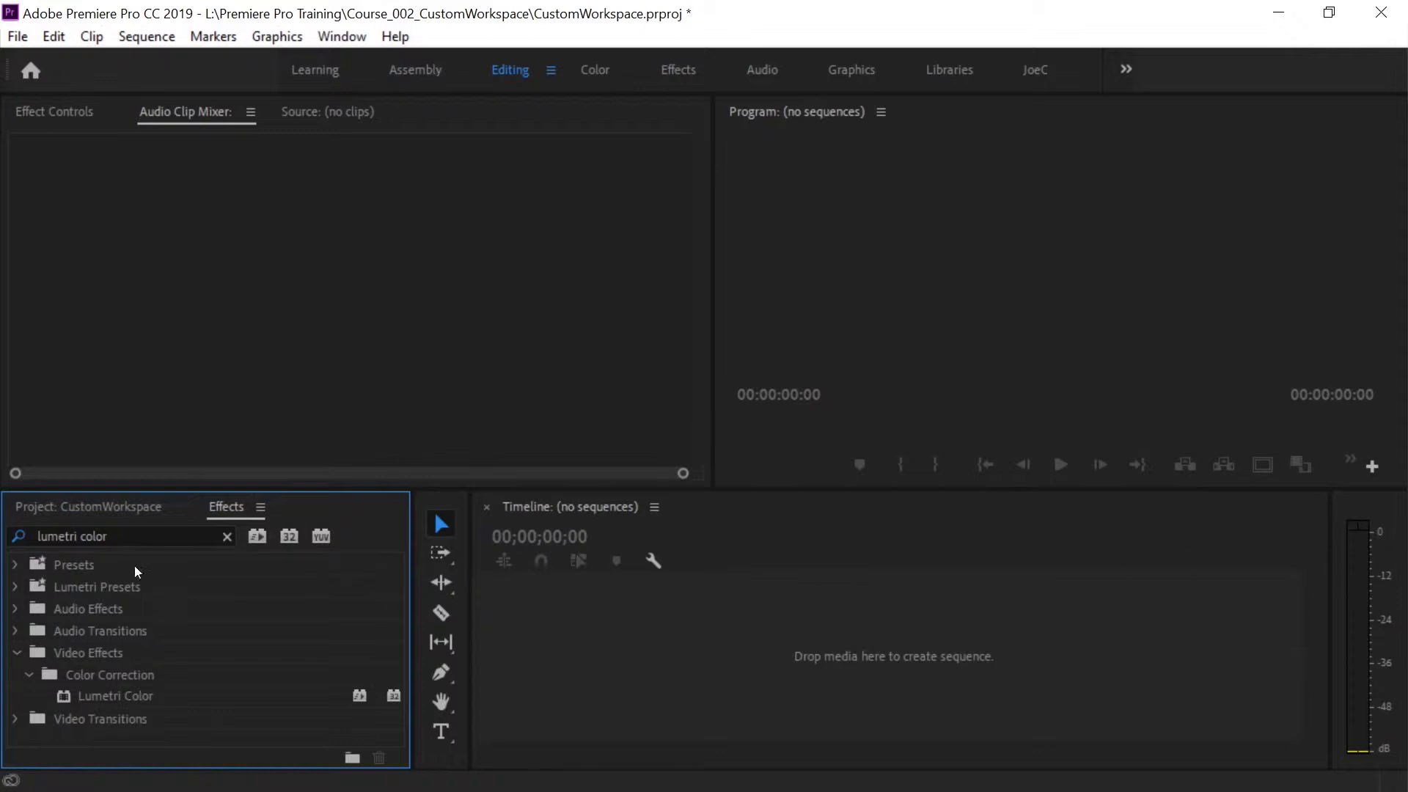
Dock the Project panel as its own frame beside the Effect Controls group, and bring the Source monitor to the front of that group.
{"action": "left_click", "coordinate": [41, 508]}
{"action": "left_click_drag", "start_coordinate": [38, 508], "coordinate": [40, 245]}
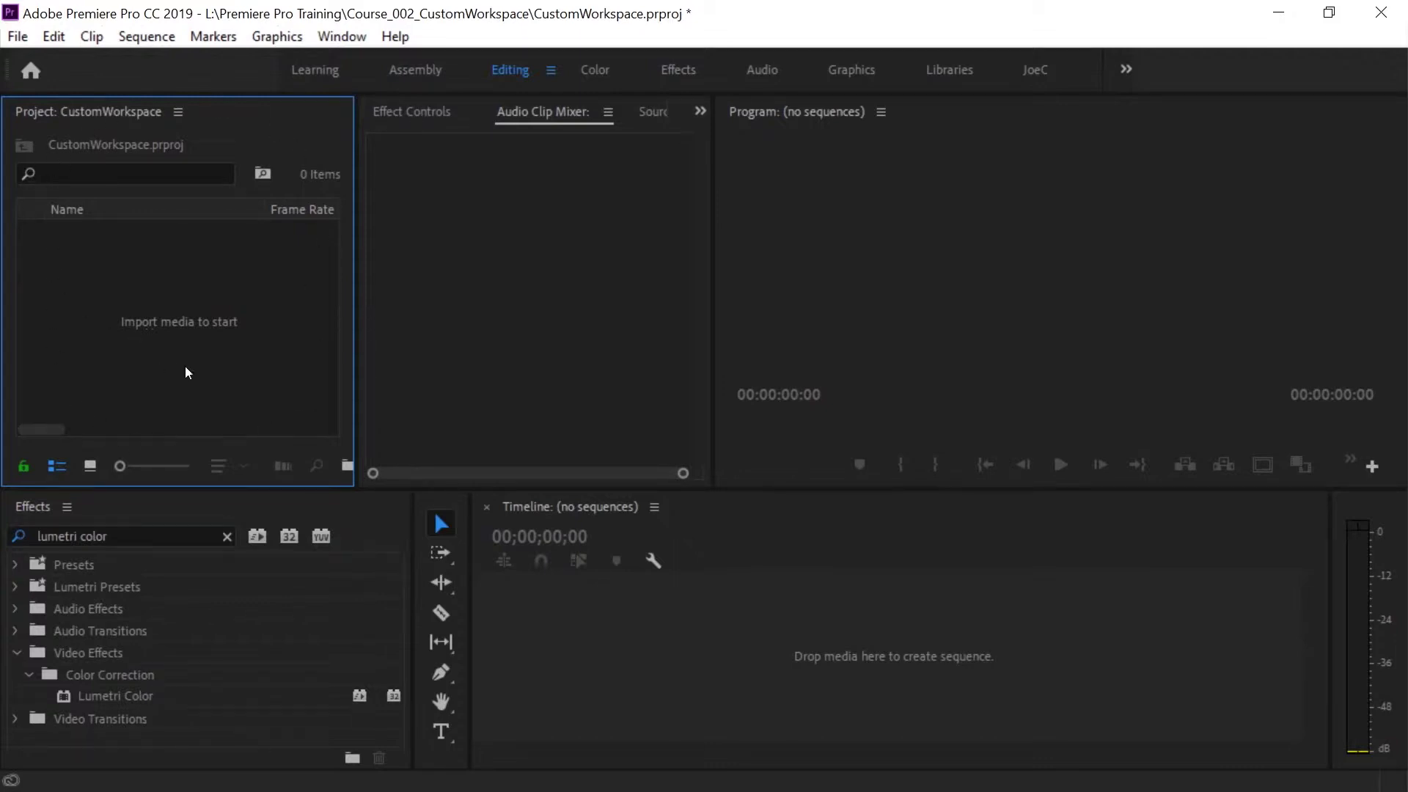
{"action": "left_click", "coordinate": [641, 113]}
{"action": "left_click", "coordinate": [757, 114]}
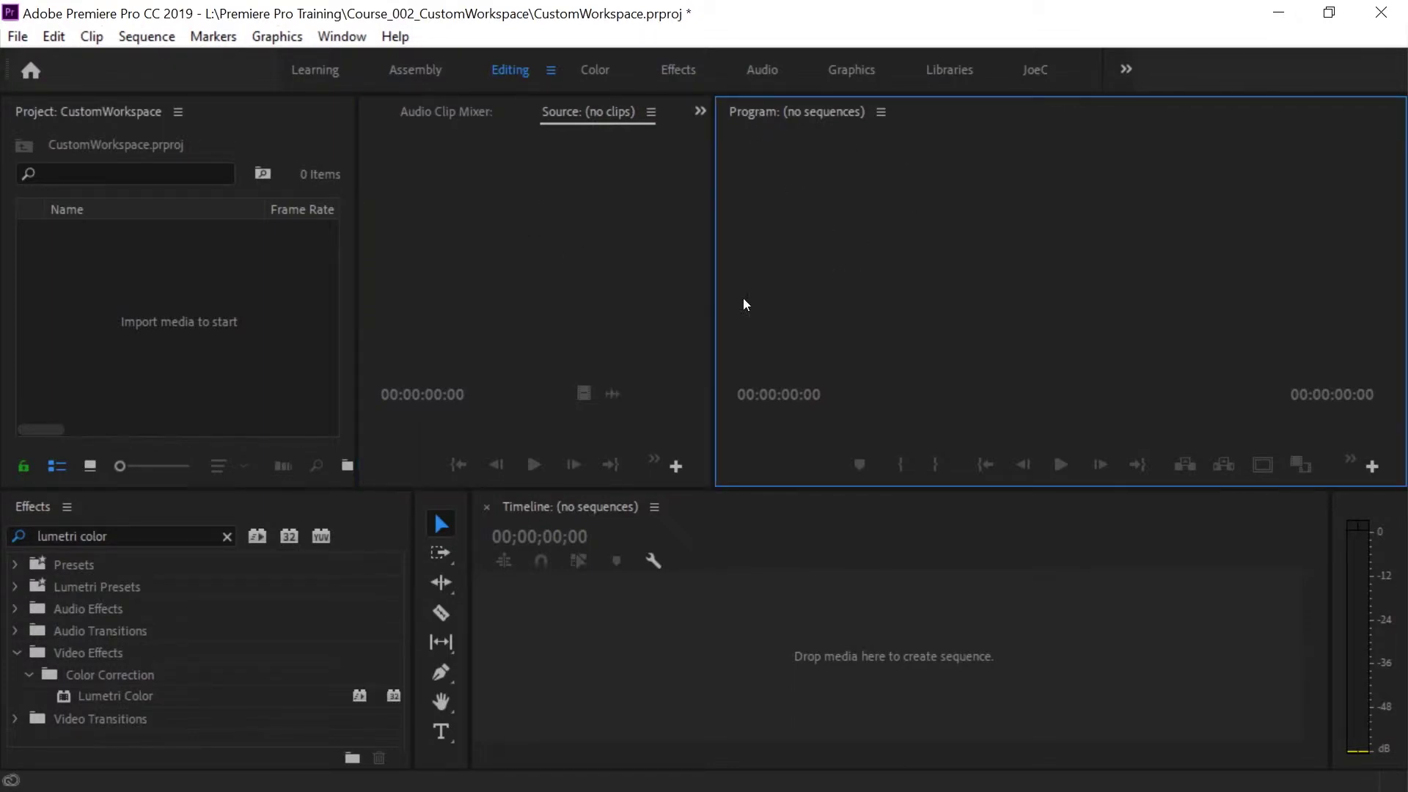
Dock the Effects panel in the Project panel's group and narrow the audio meters.
{"action": "left_click_drag", "start_coordinate": [38, 509], "coordinate": [200, 117]}
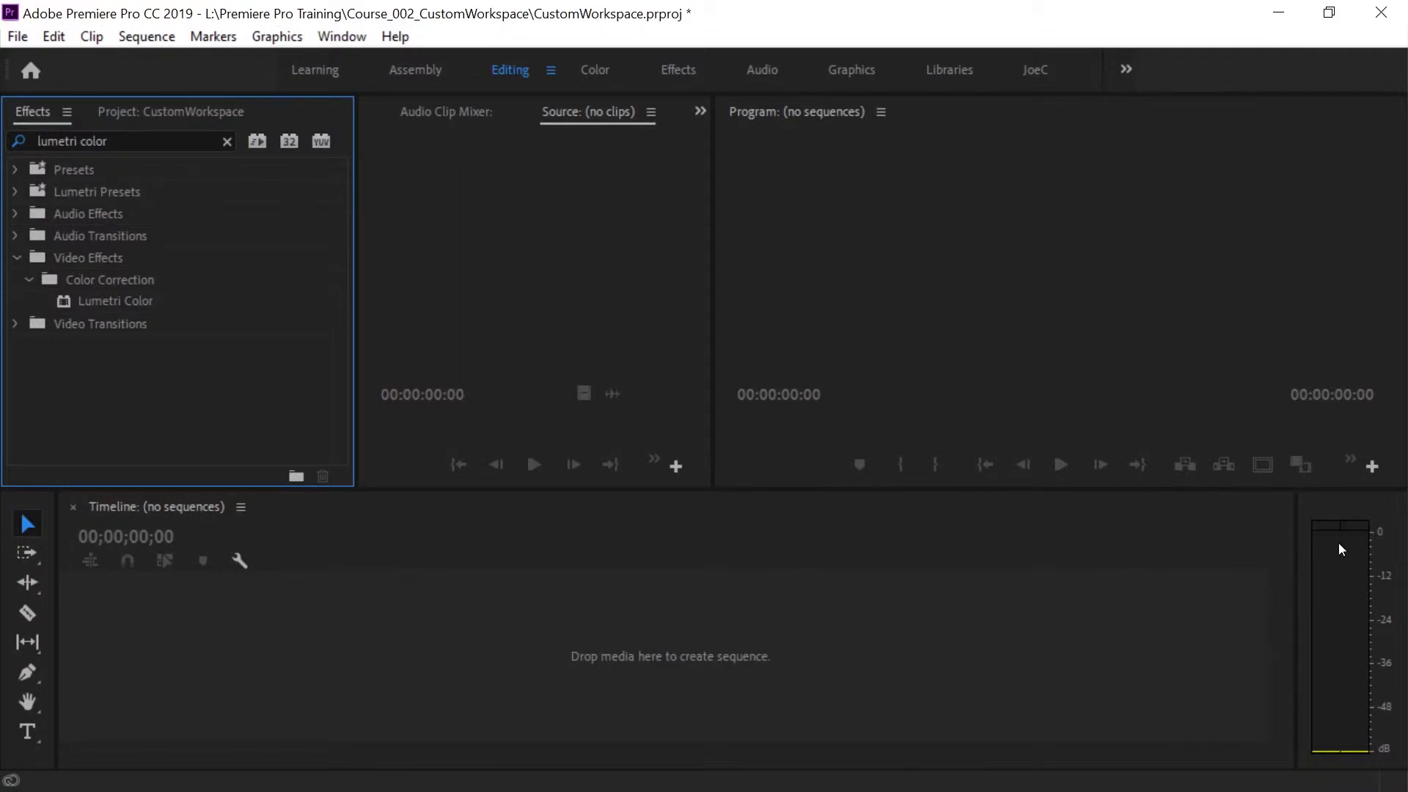
{"action": "left_click_drag", "start_coordinate": [1296, 563], "coordinate": [1328, 561]}
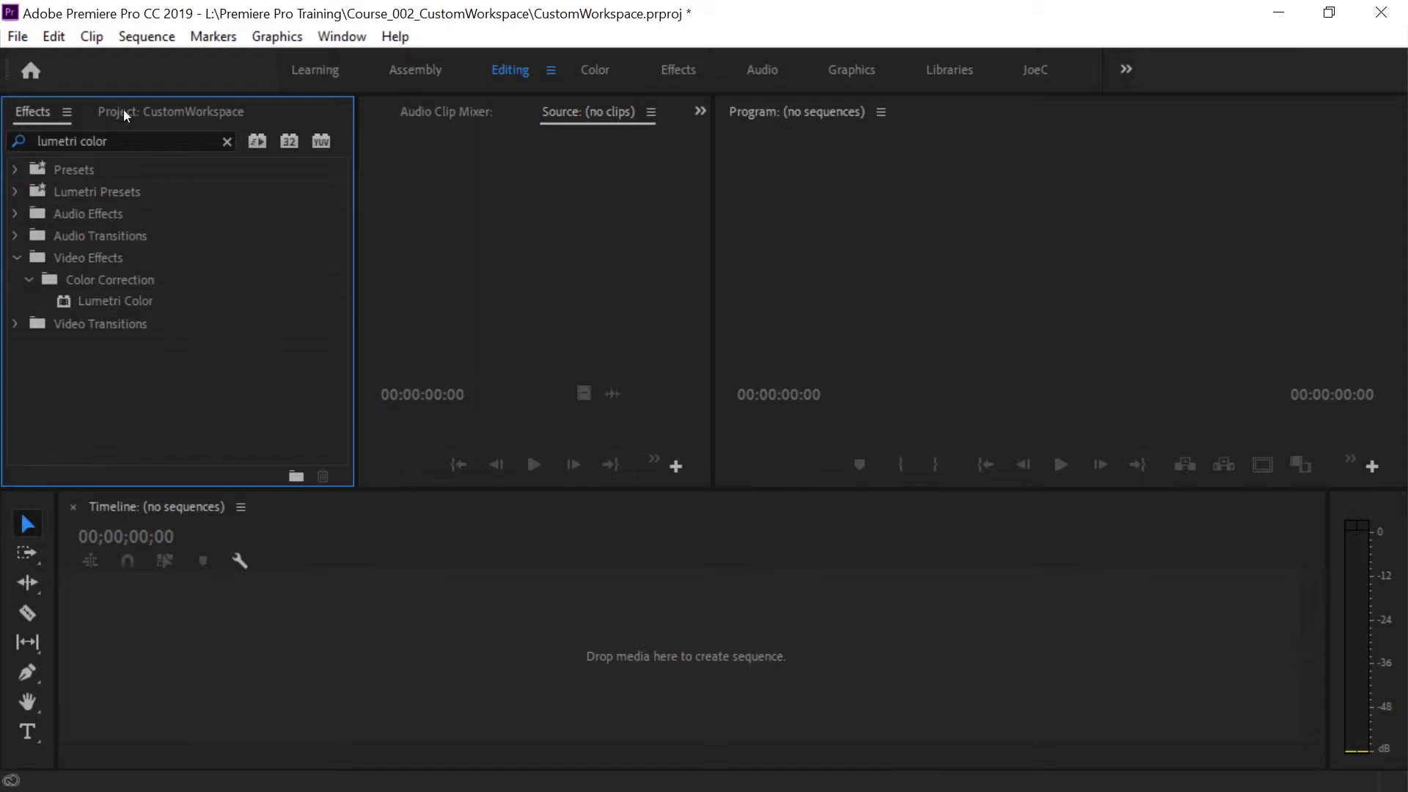
Place the Project tab ahead of Effects and the Source tab ahead of the Audio Clip Mixer.
{"action": "left_click_drag", "start_coordinate": [129, 110], "coordinate": [26, 114]}
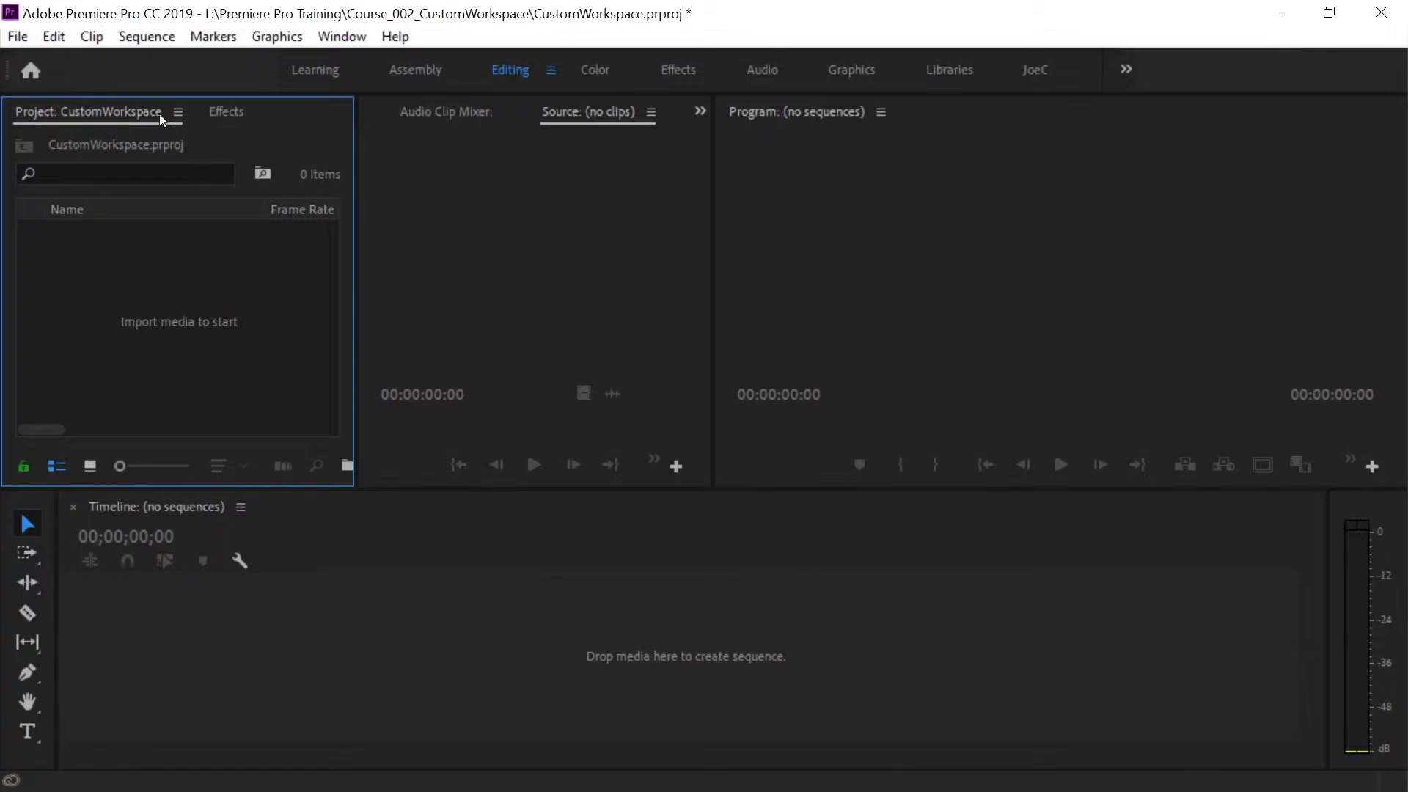
{"action": "left_click", "coordinate": [217, 110]}
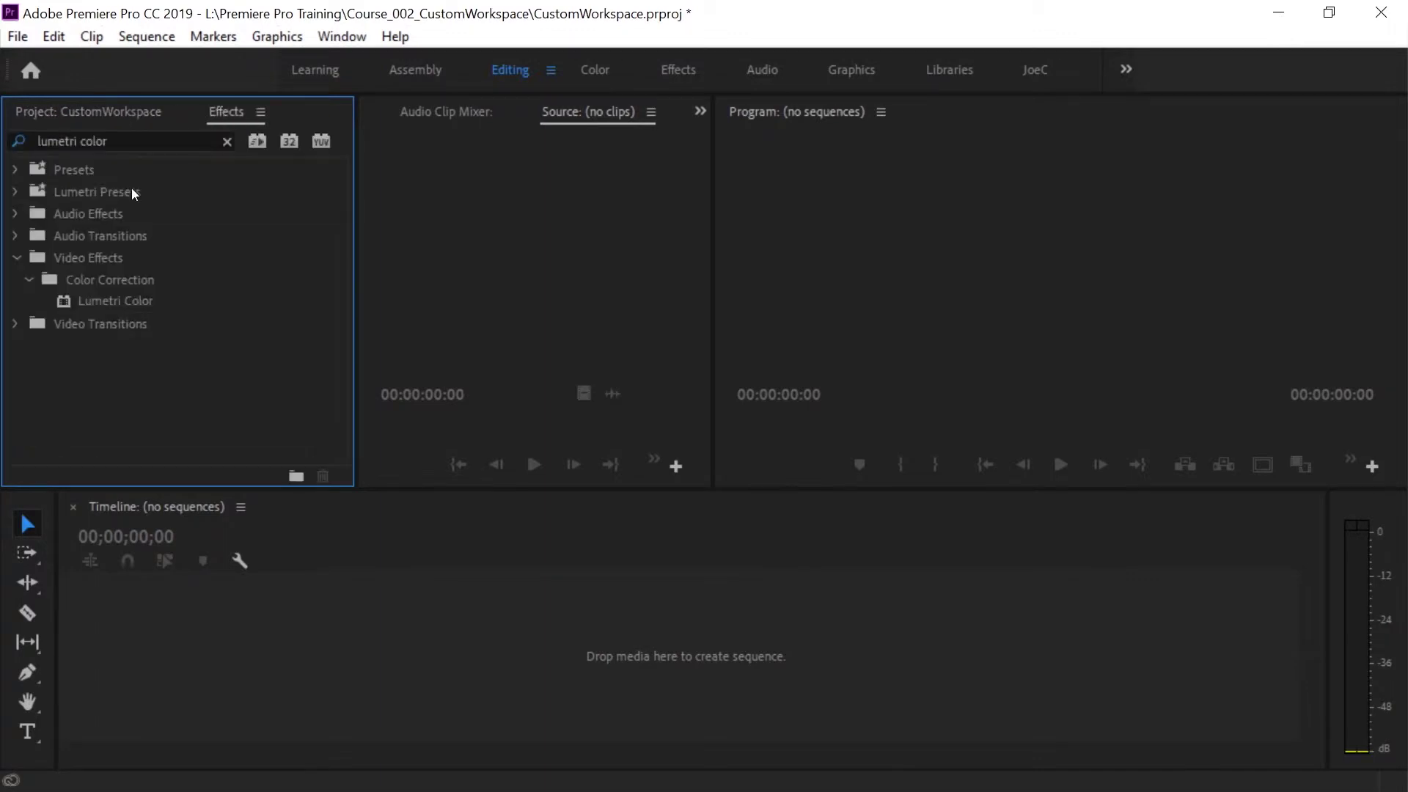
{"action": "left_click", "coordinate": [37, 114]}
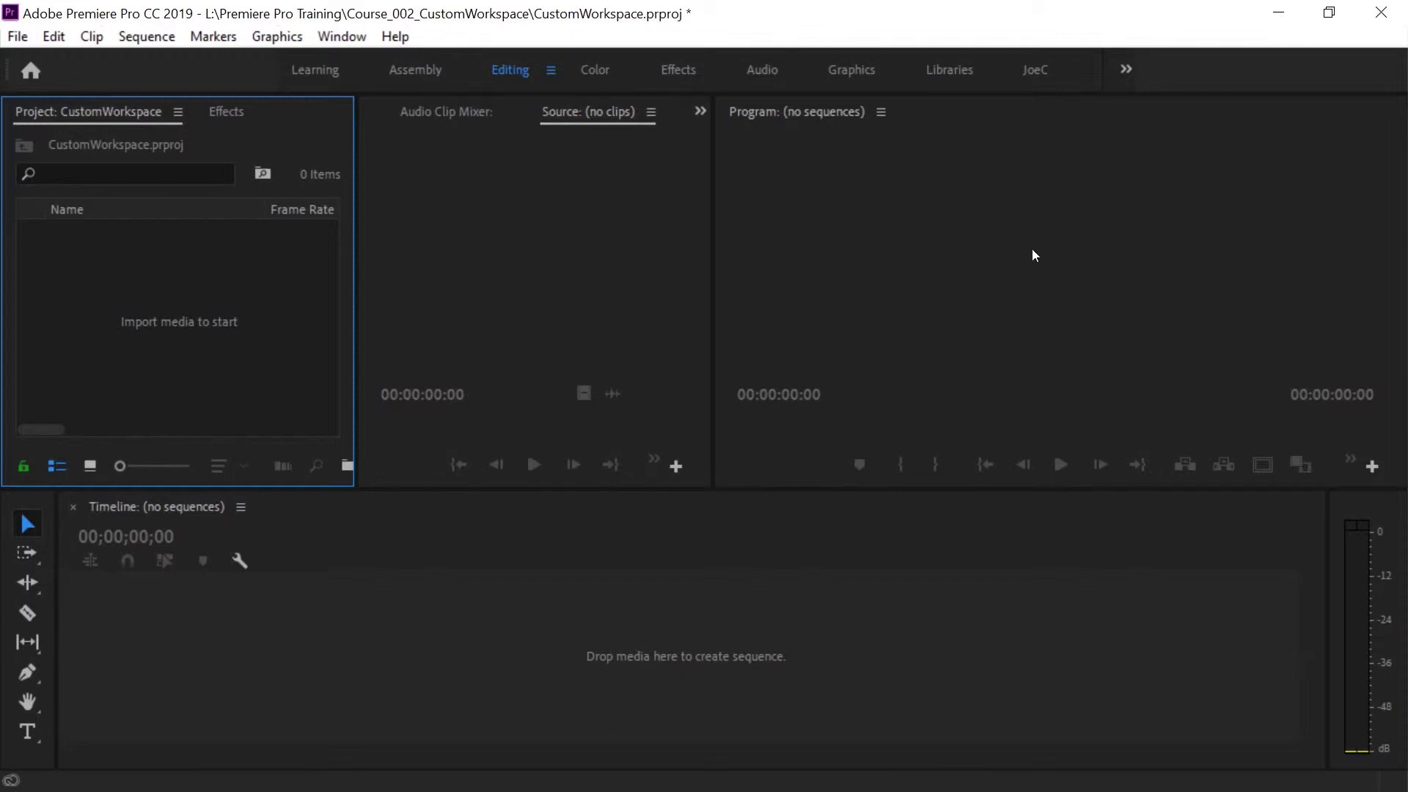
{"action": "left_click_drag", "start_coordinate": [1055, 261], "coordinate": [562, 236]}
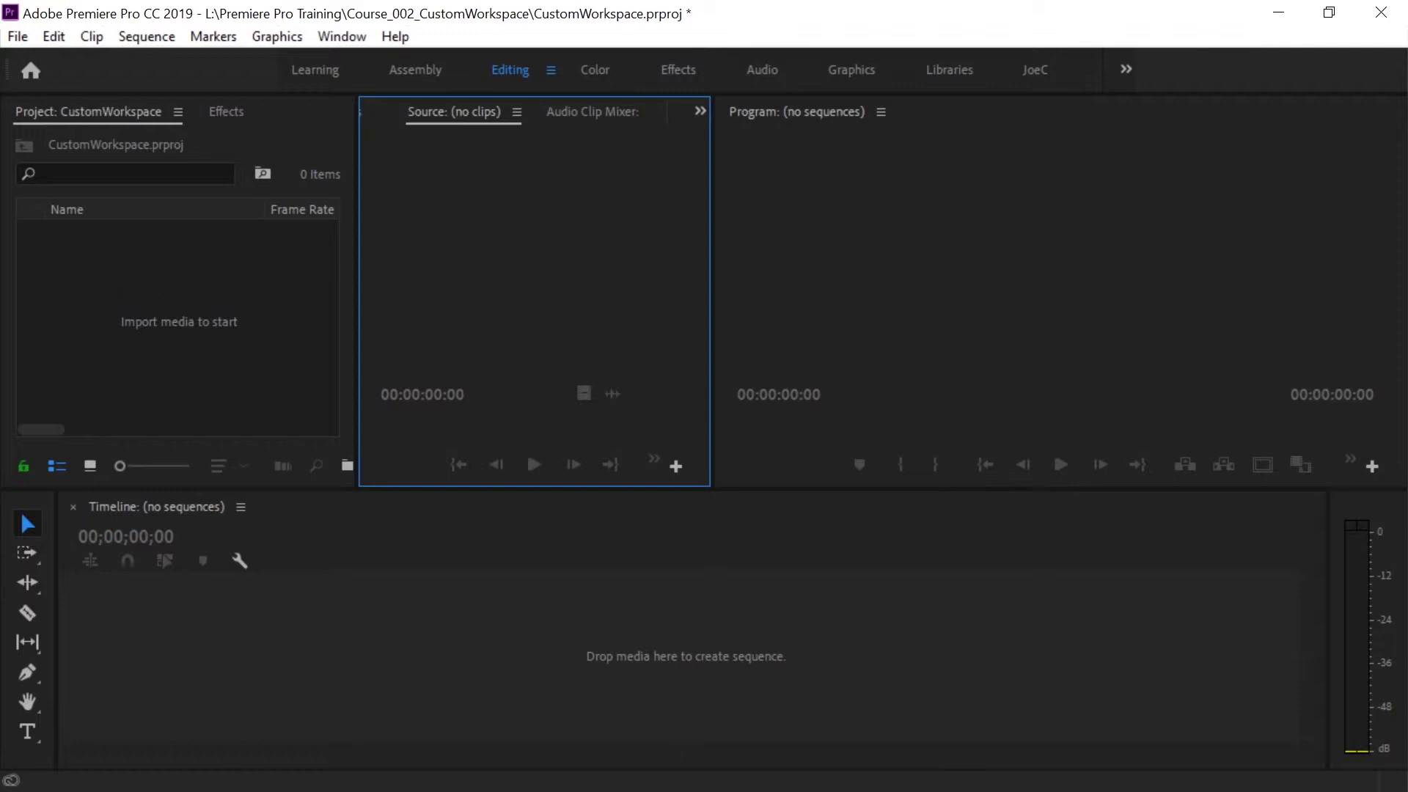
Undock the Audio Clip Mixer as a floating window and enlarge it.
{"action": "left_click", "coordinate": [567, 111]}
{"action": "left_click_drag", "start_coordinate": [574, 111], "coordinate": [408, 134]}
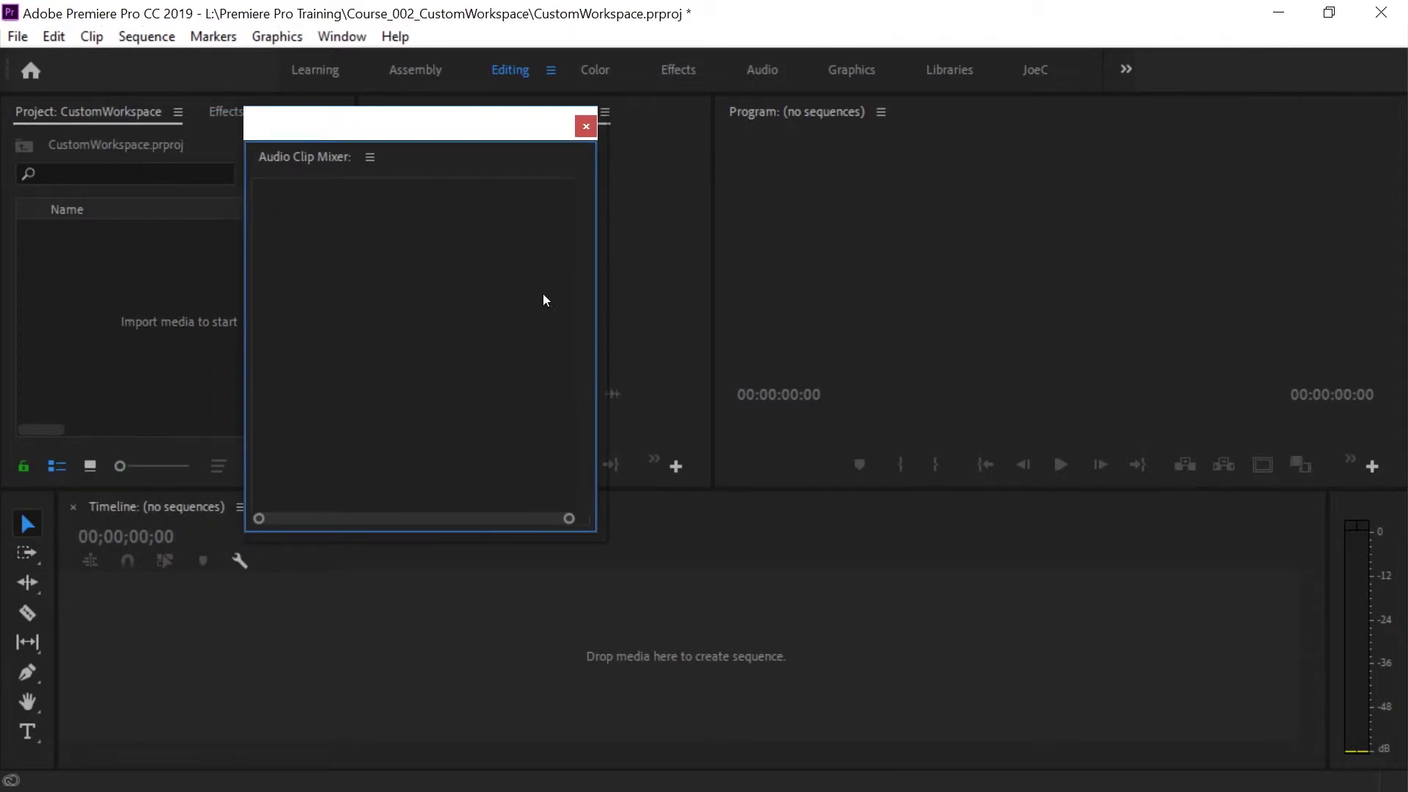
{"action": "left_click_drag", "start_coordinate": [597, 533], "coordinate": [932, 578]}
Move the floating Audio Clip Mixer outside the main window and back, then close it.
{"action": "left_click_drag", "start_coordinate": [694, 126], "coordinate": [0, 81]}
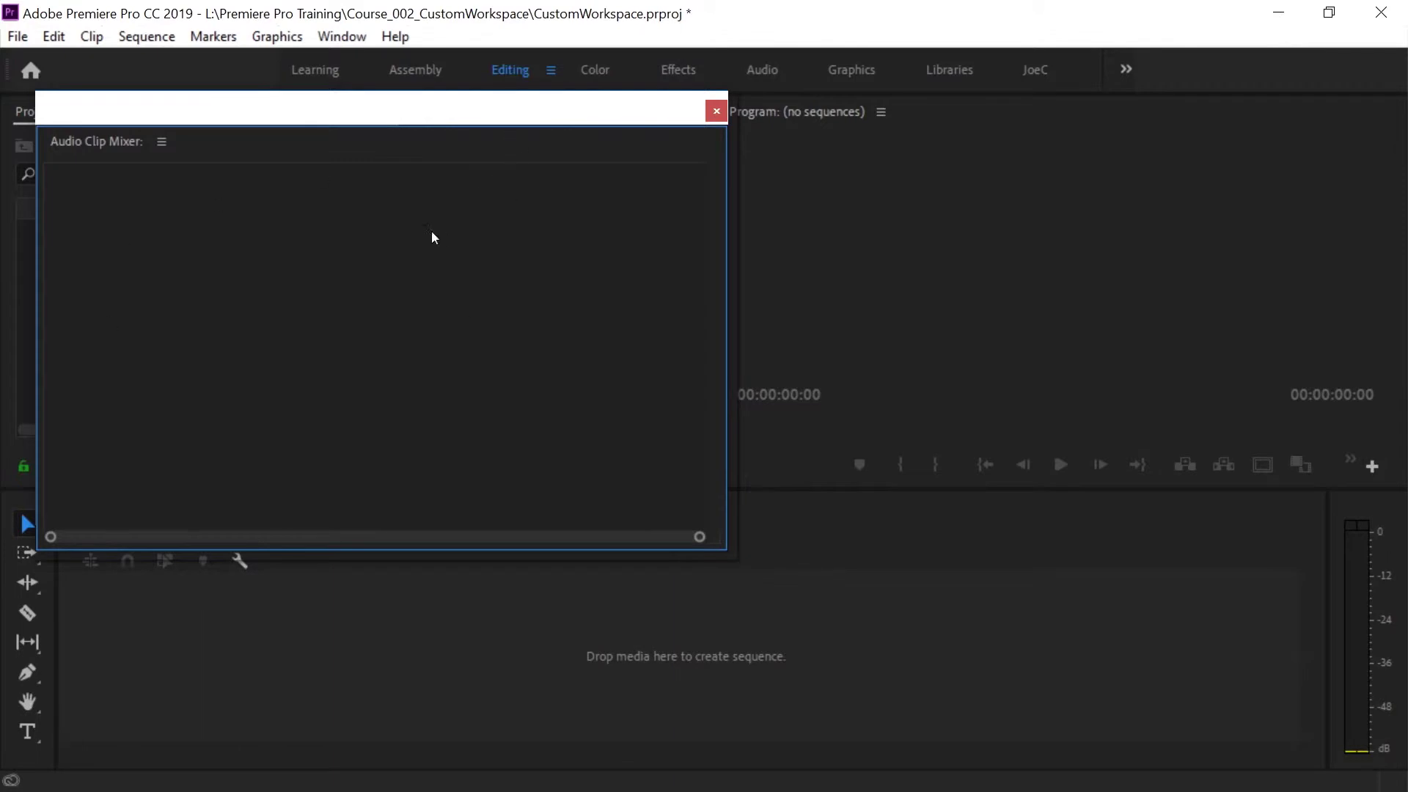
{"action": "left_click_drag", "start_coordinate": [506, 112], "coordinate": [0, 110]}
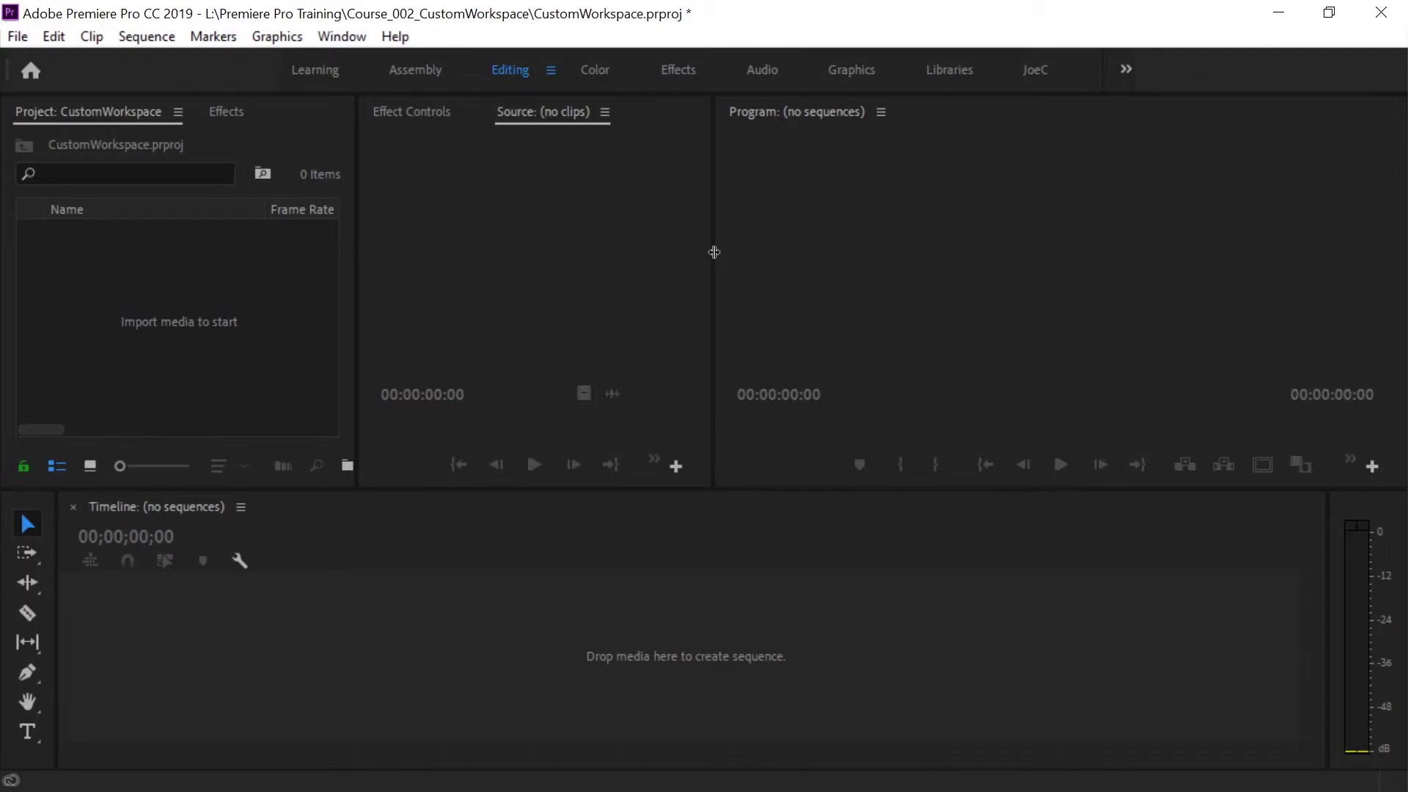
{"action": "left_click_drag", "start_coordinate": [110, 147], "coordinate": [584, 163]}
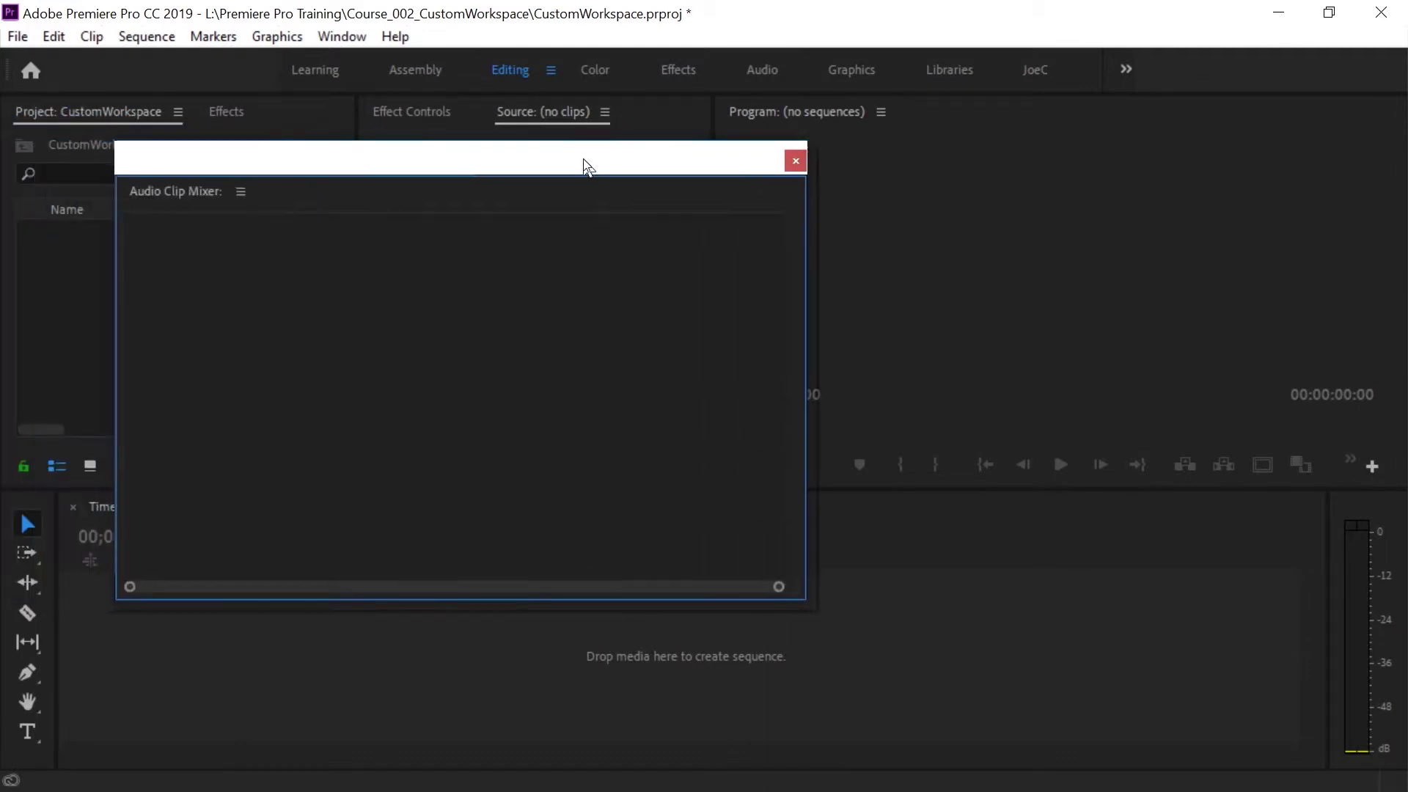
{"action": "left_click", "coordinate": [796, 165]}
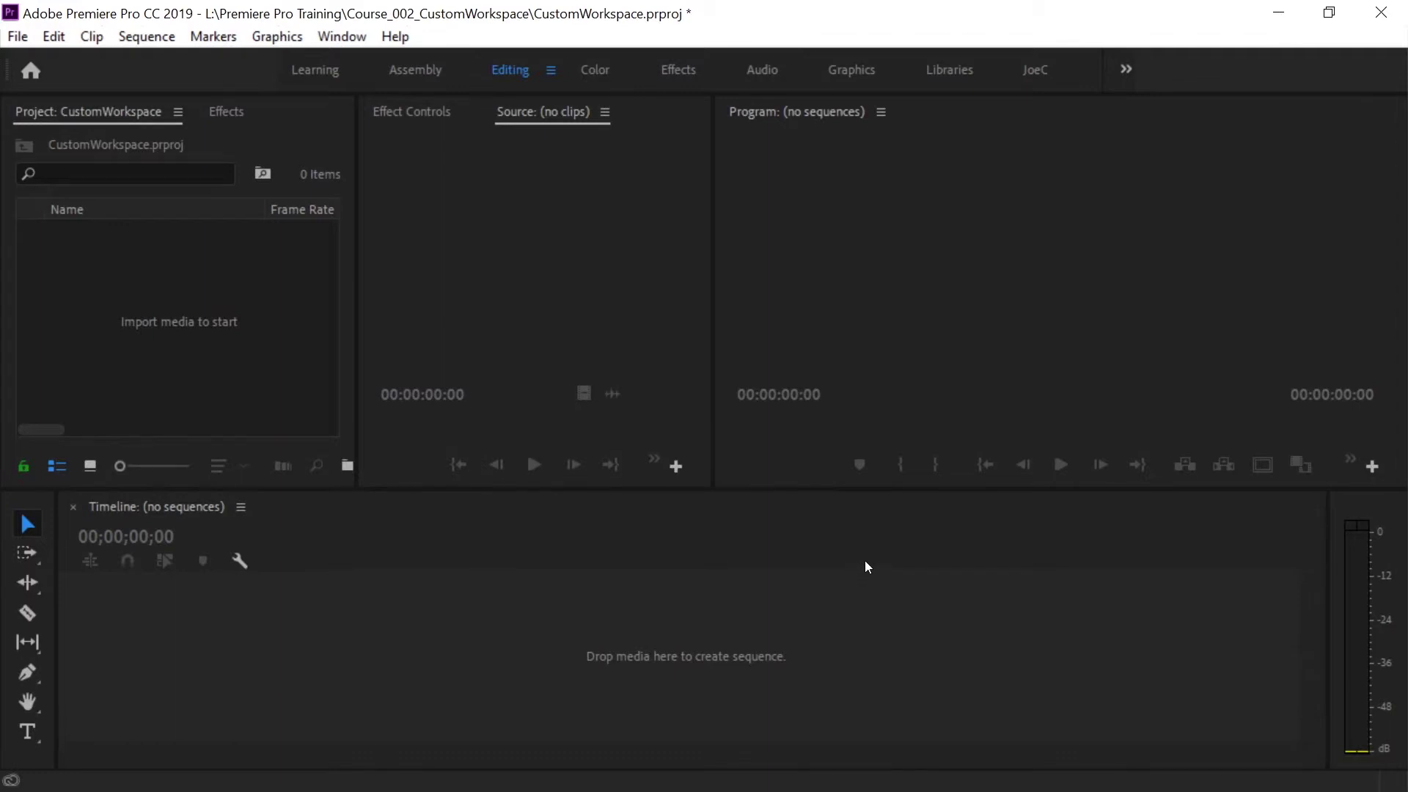
Switch to the custom workspace listed after Libraries and go through its Effects, Source, Effect Controls and Program panels.
{"action": "left_click", "coordinate": [1032, 74]}
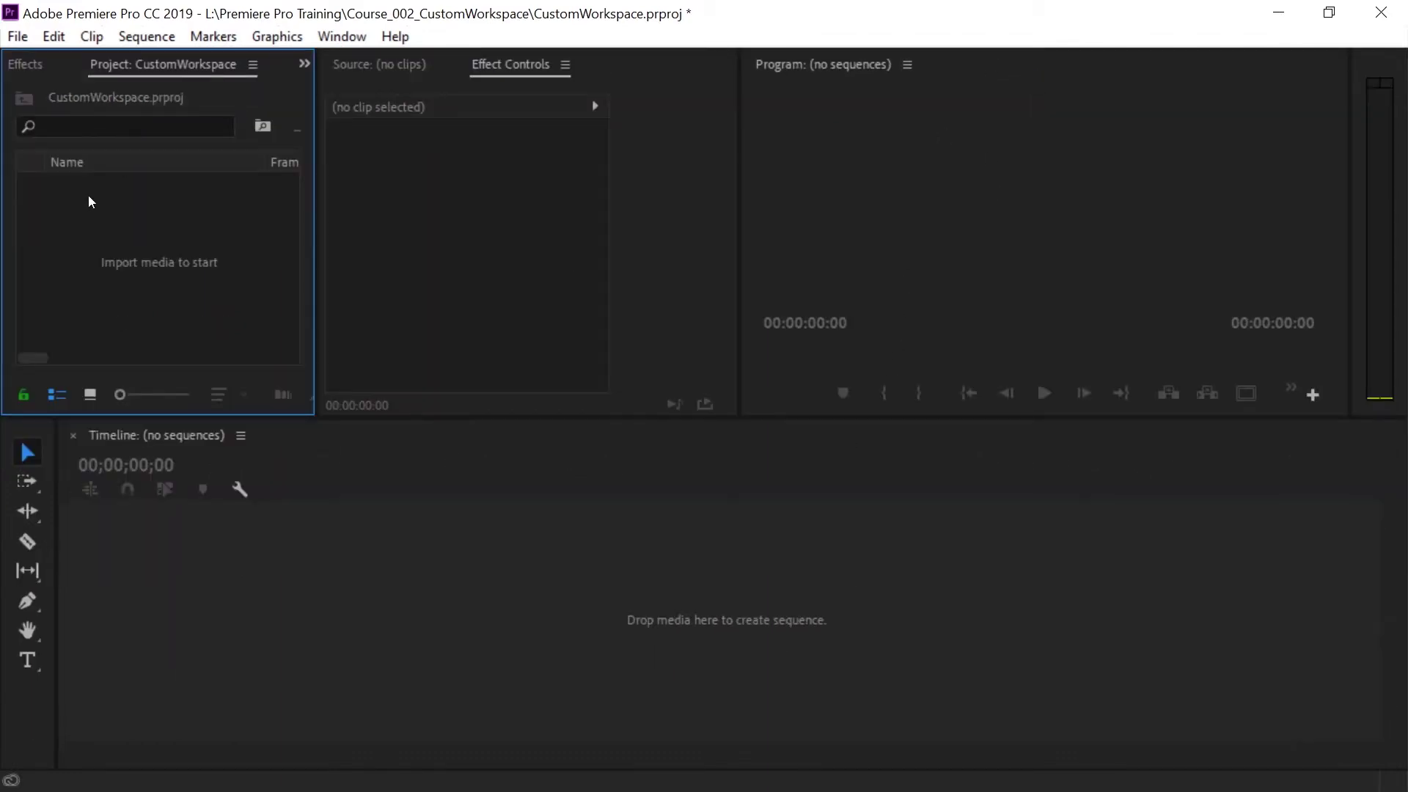
{"action": "left_click", "coordinate": [27, 66]}
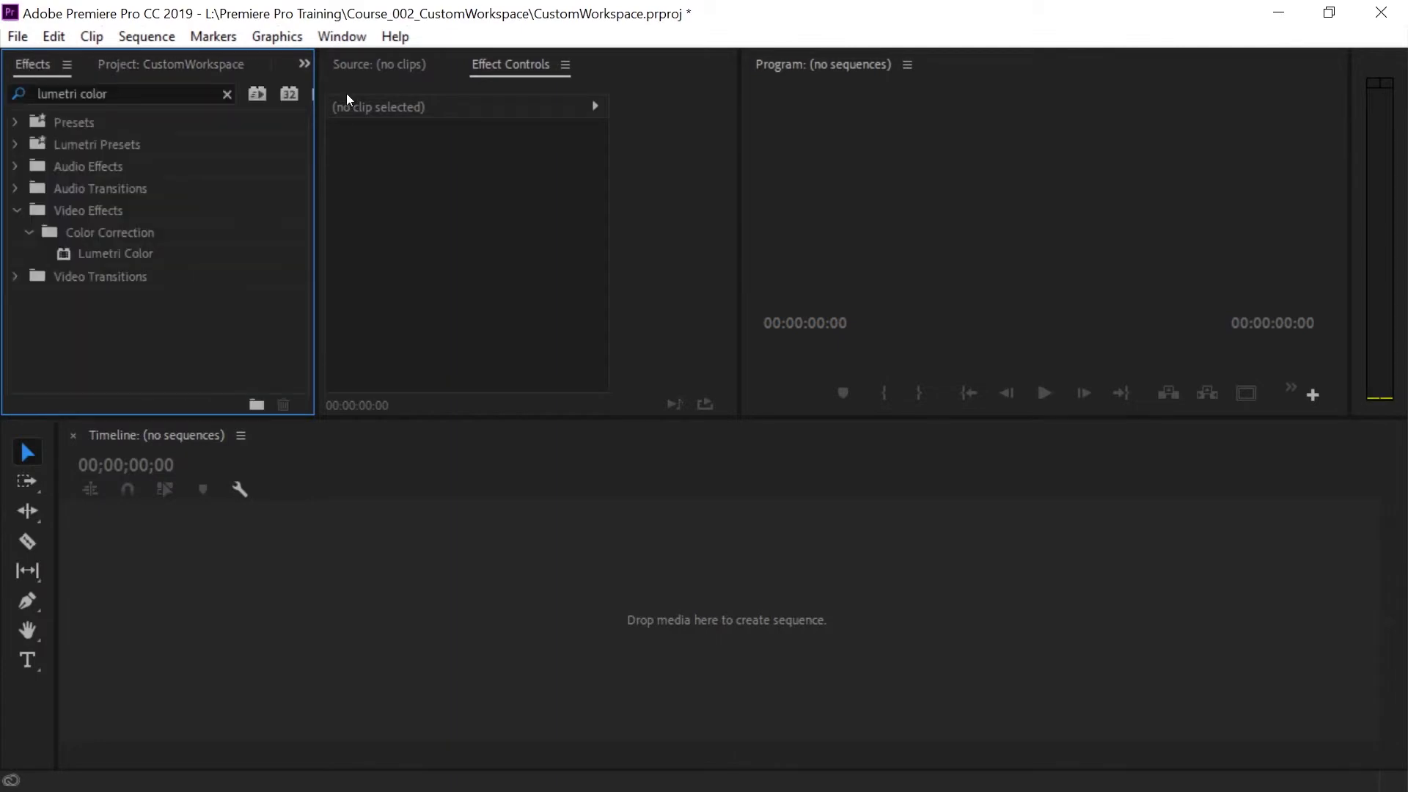
{"action": "left_click", "coordinate": [382, 66]}
{"action": "left_click", "coordinate": [507, 64]}
{"action": "left_click", "coordinate": [778, 66]}
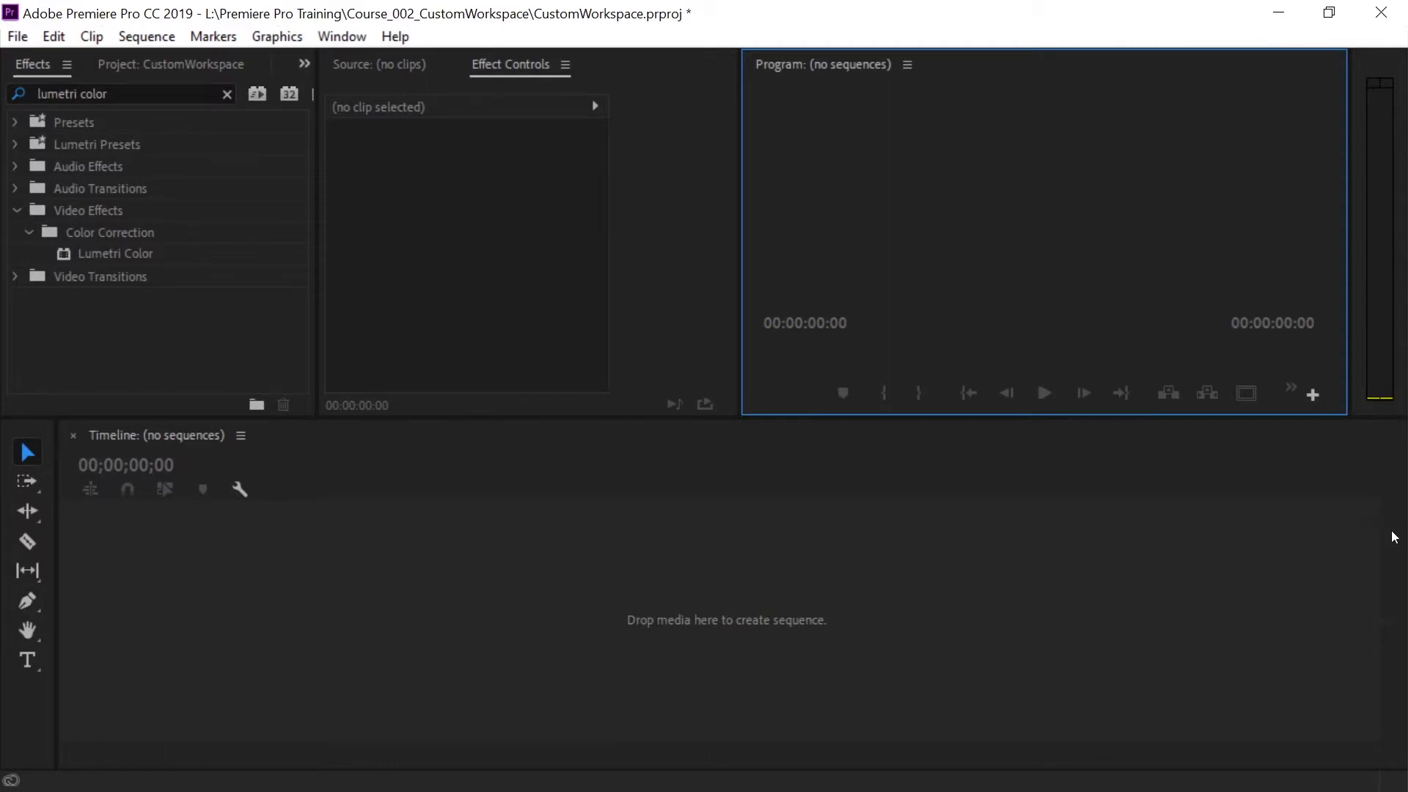
Dock the audio meters as a full-height column beside the Program monitor and Timeline, and narrow the column.
{"action": "left_click_drag", "start_coordinate": [1376, 73], "coordinate": [1397, 466]}
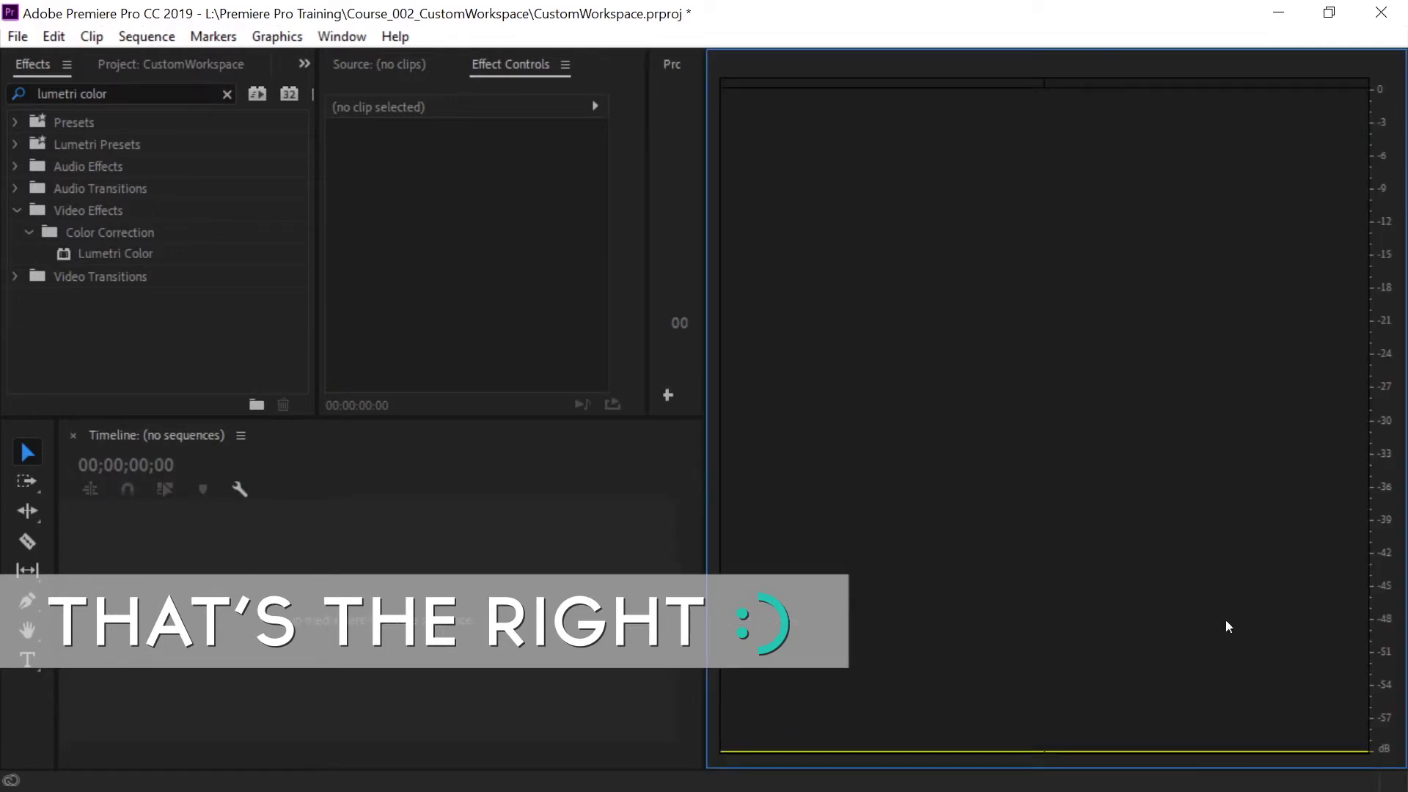
{"action": "left_click_drag", "start_coordinate": [704, 276], "coordinate": [1325, 315]}
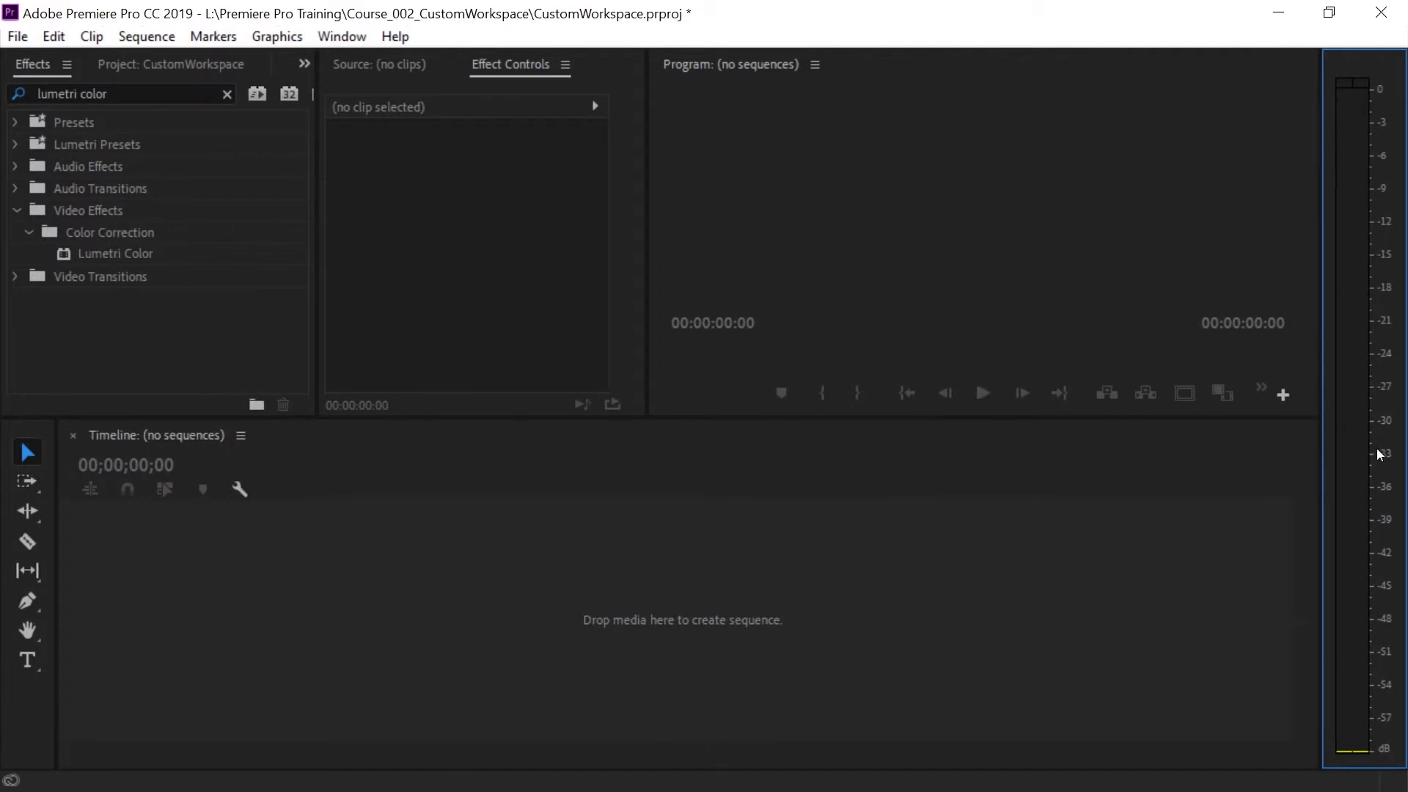
Dock the audio meters as a narrow frame beside the Program monitor above the Timeline, and widen the Effect Controls group.
{"action": "left_click_drag", "start_coordinate": [1358, 64], "coordinate": [1301, 220]}
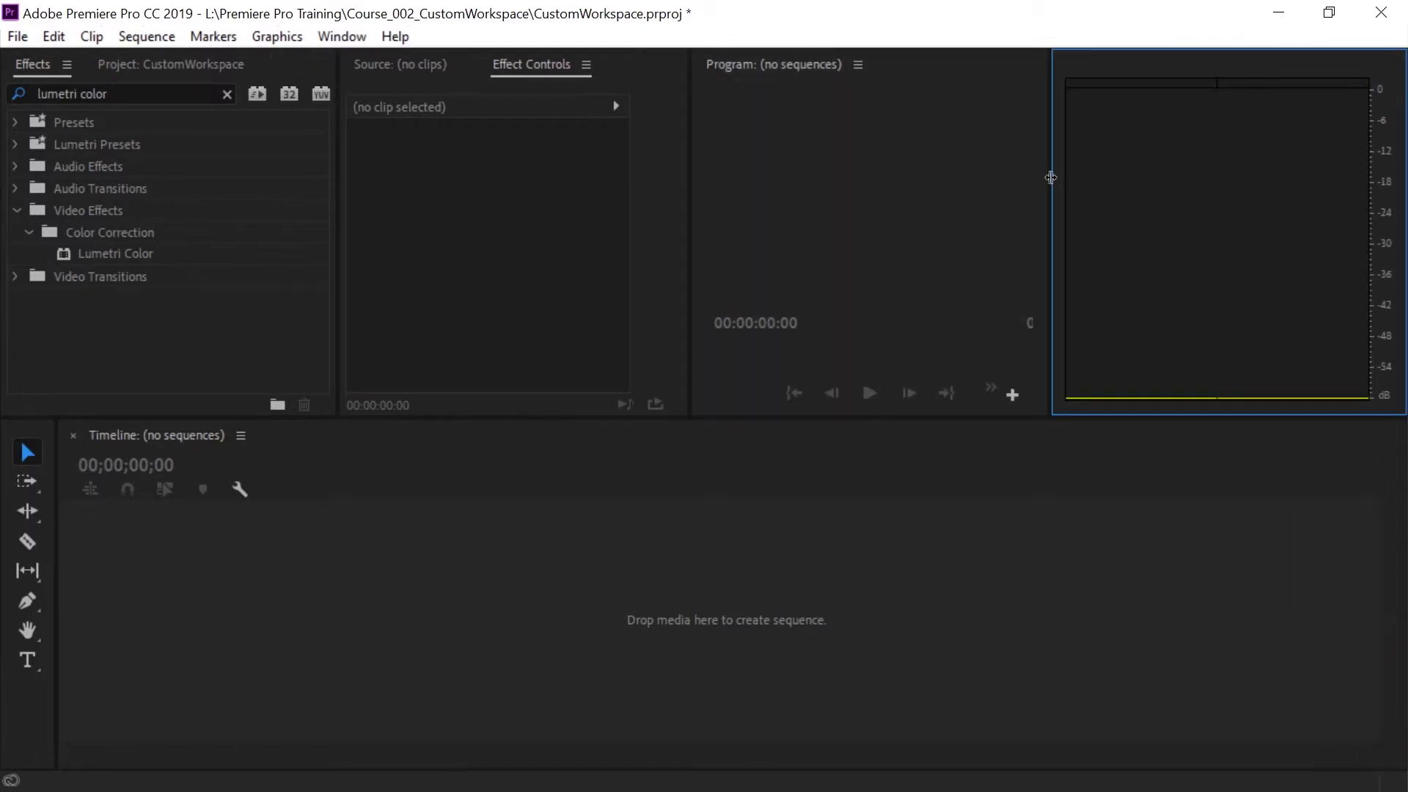
{"action": "left_click_drag", "start_coordinate": [1050, 173], "coordinate": [1323, 173]}
{"action": "left_click_drag", "start_coordinate": [691, 183], "coordinate": [835, 189]}
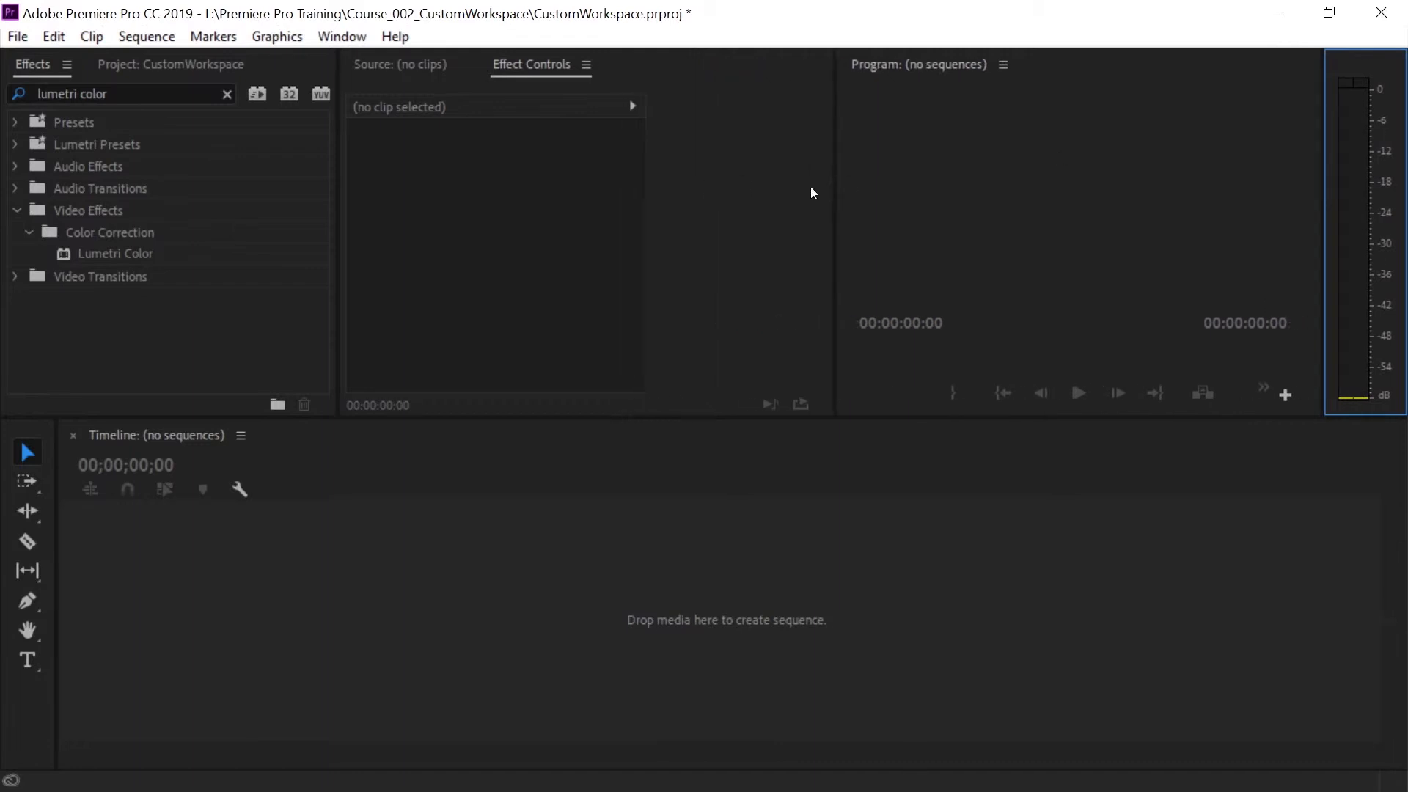
Place the Project tab ahead of Effects with the Source monitor in front, and switch to the Editing workspace.
{"action": "left_click", "coordinate": [384, 66]}
{"action": "left_click_drag", "start_coordinate": [135, 67], "coordinate": [41, 61]}
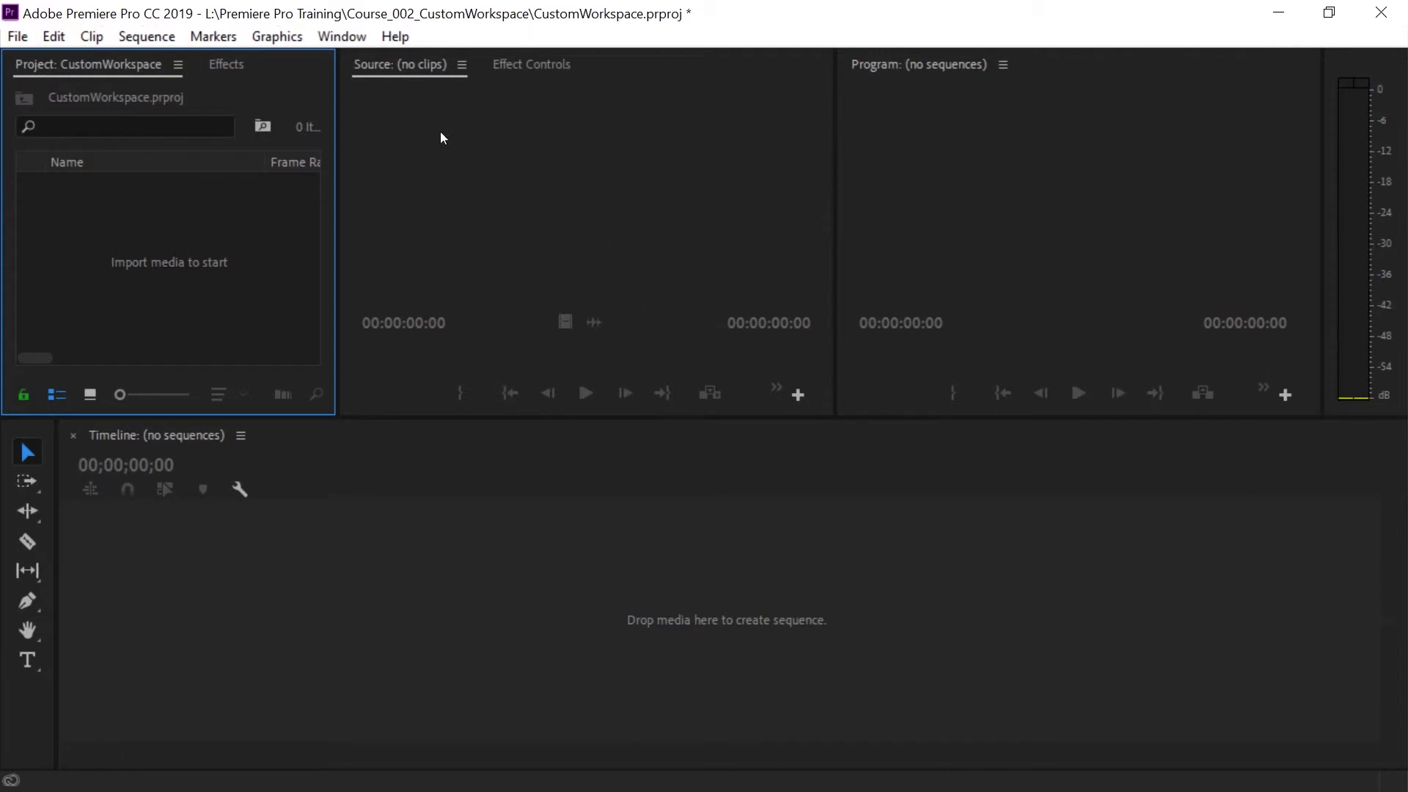
{"action": "left_click", "coordinate": [338, 36]}
{"action": "mouse_move", "coordinate": [443, 51]}
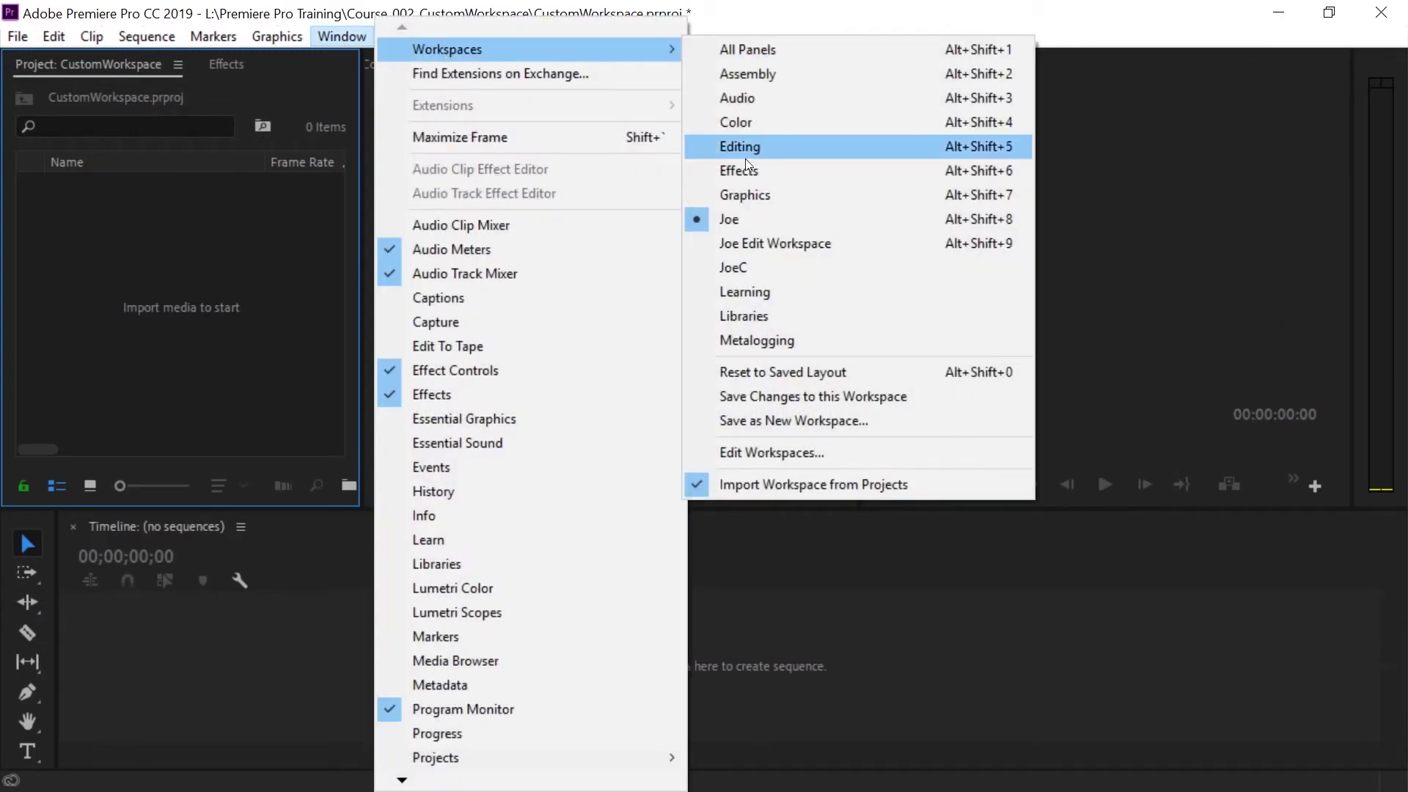
{"action": "left_click", "coordinate": [734, 149]}
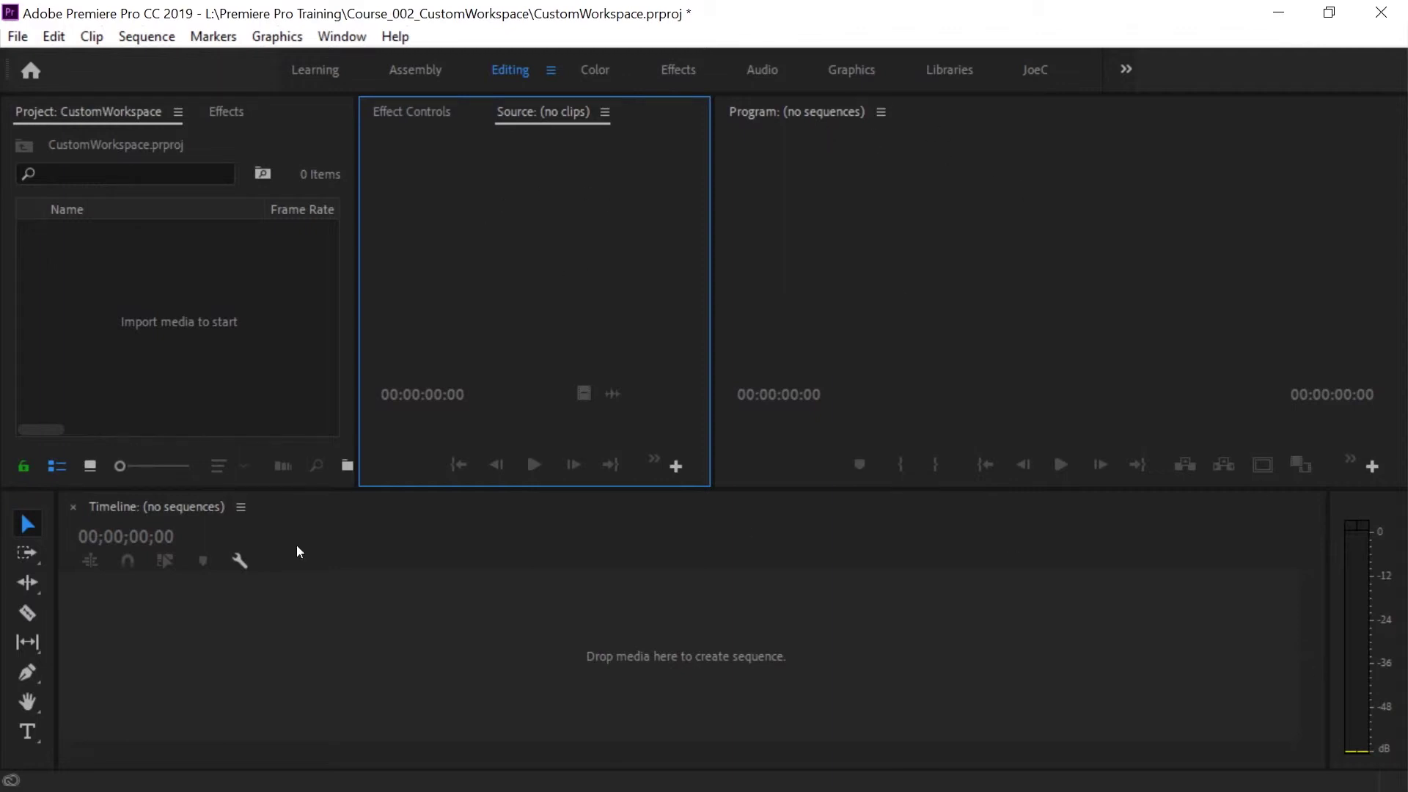
Open the Lumetri Color panel and dock it above the Timeline, between the Source and Program monitors.
{"action": "left_click", "coordinate": [341, 37]}
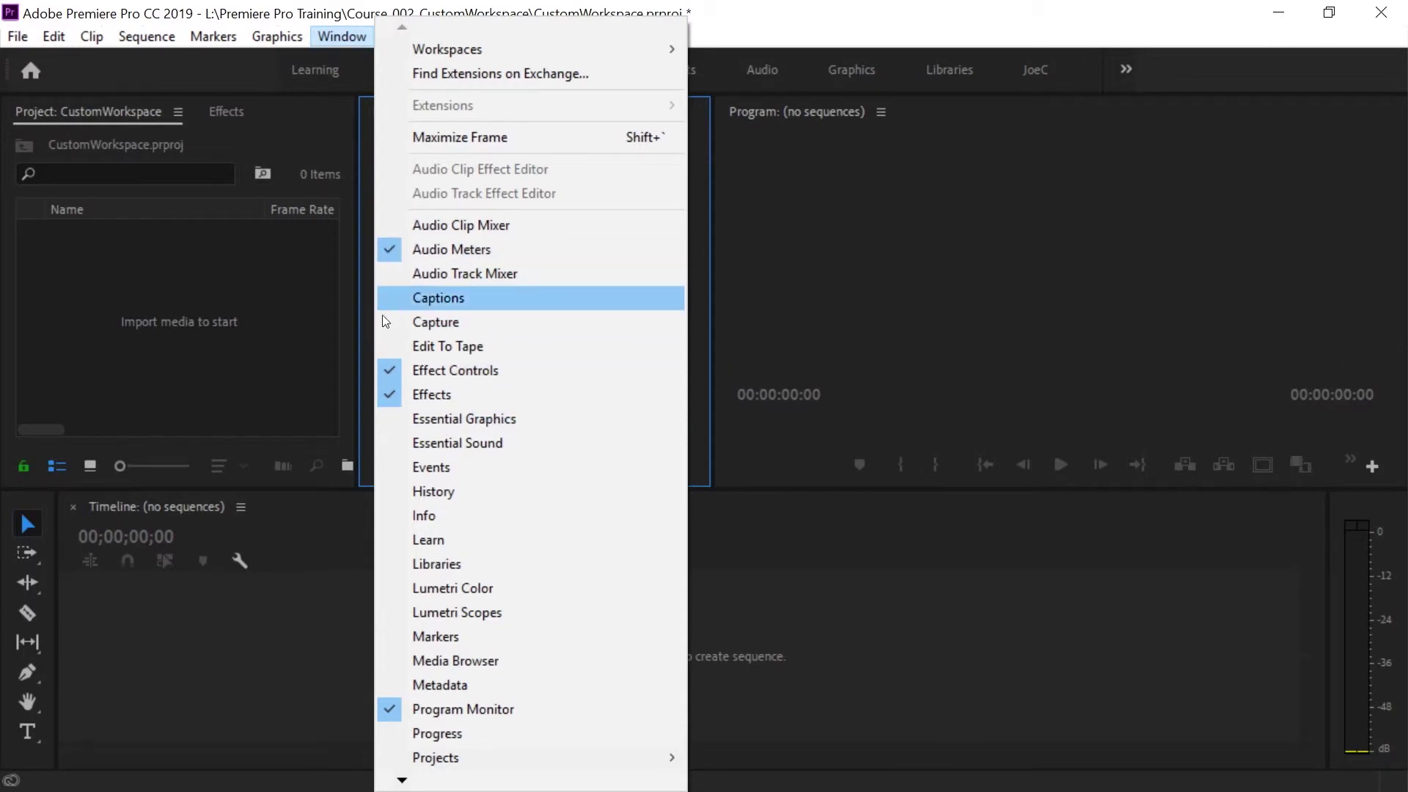
{"action": "left_click", "coordinate": [447, 594]}
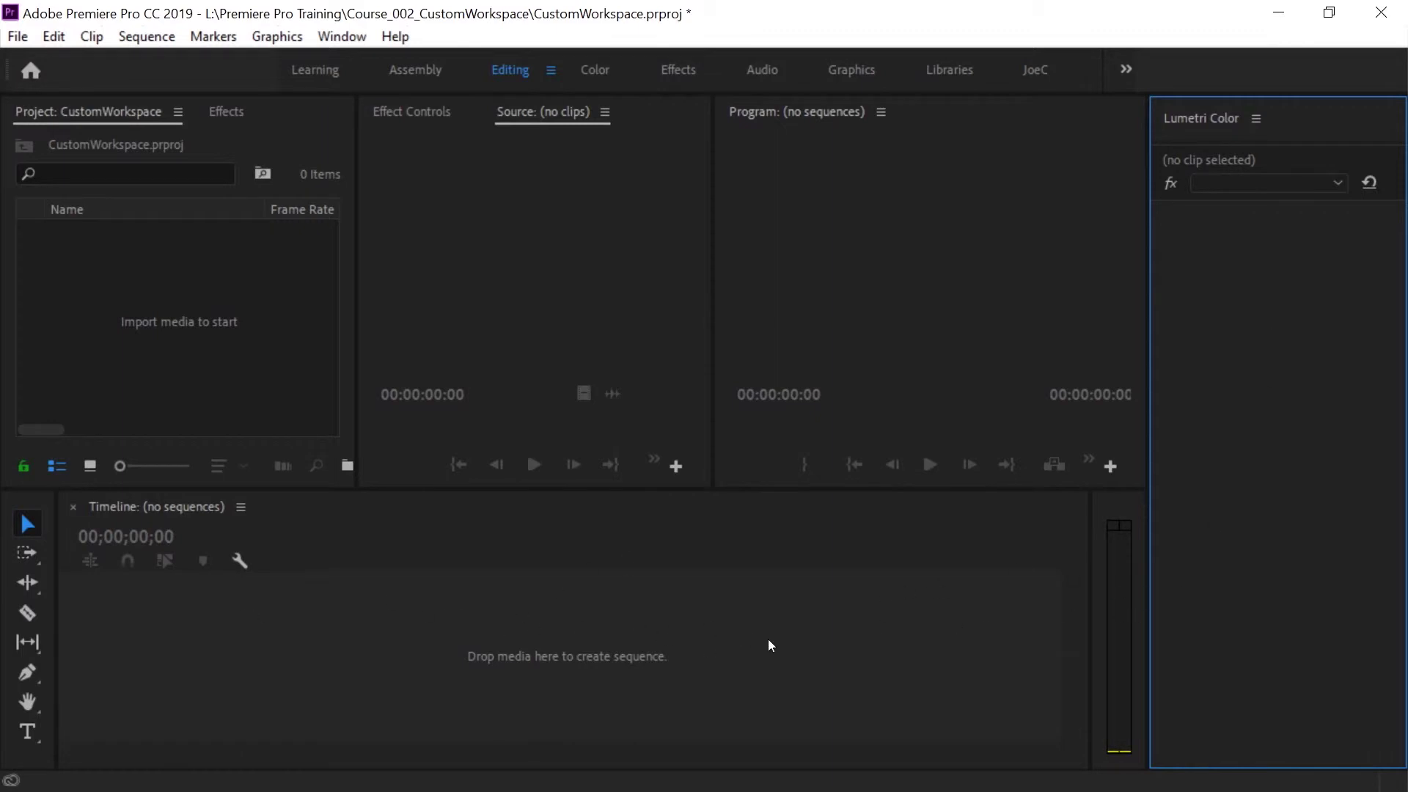
{"action": "left_click_drag", "start_coordinate": [1213, 115], "coordinate": [1121, 220]}
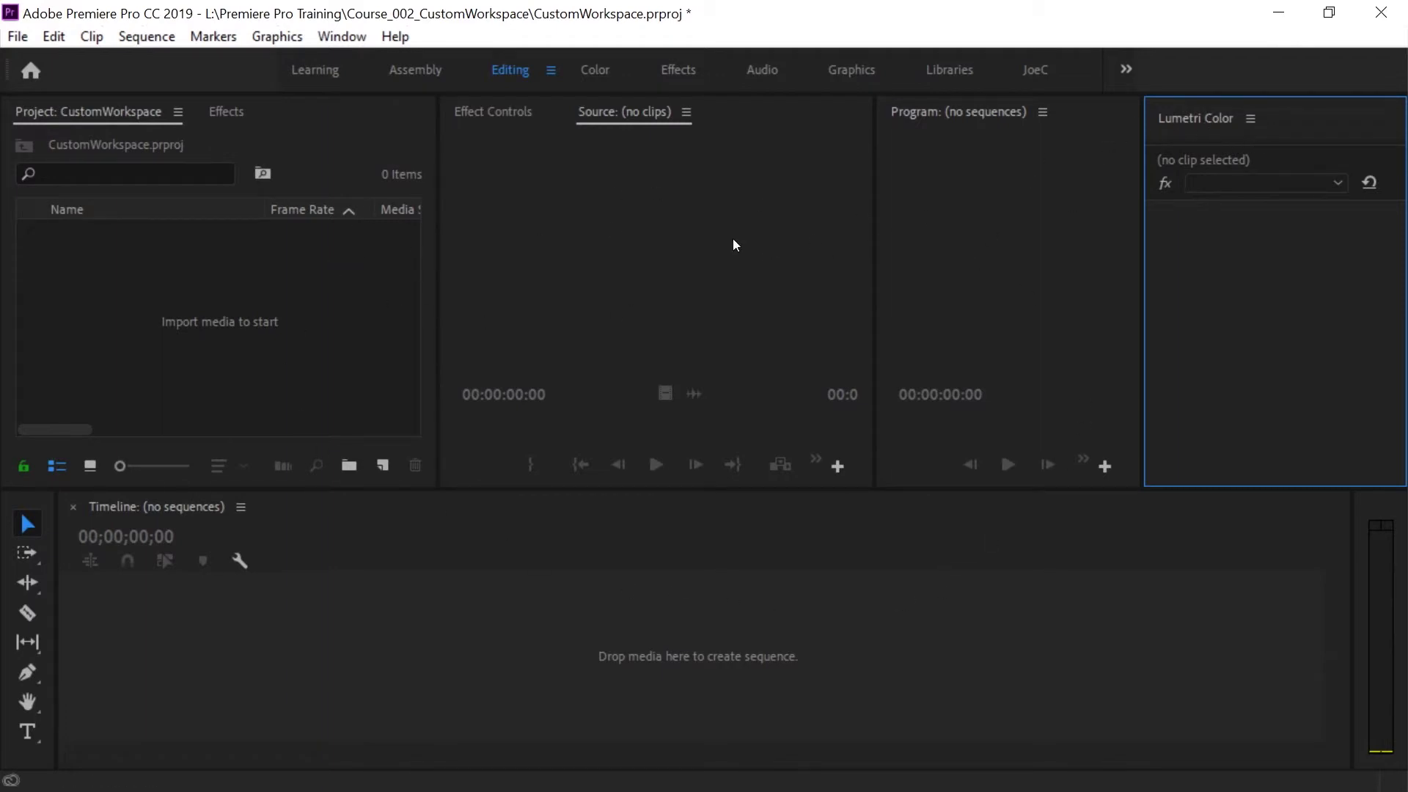
{"action": "left_click_drag", "start_coordinate": [876, 209], "coordinate": [839, 211]}
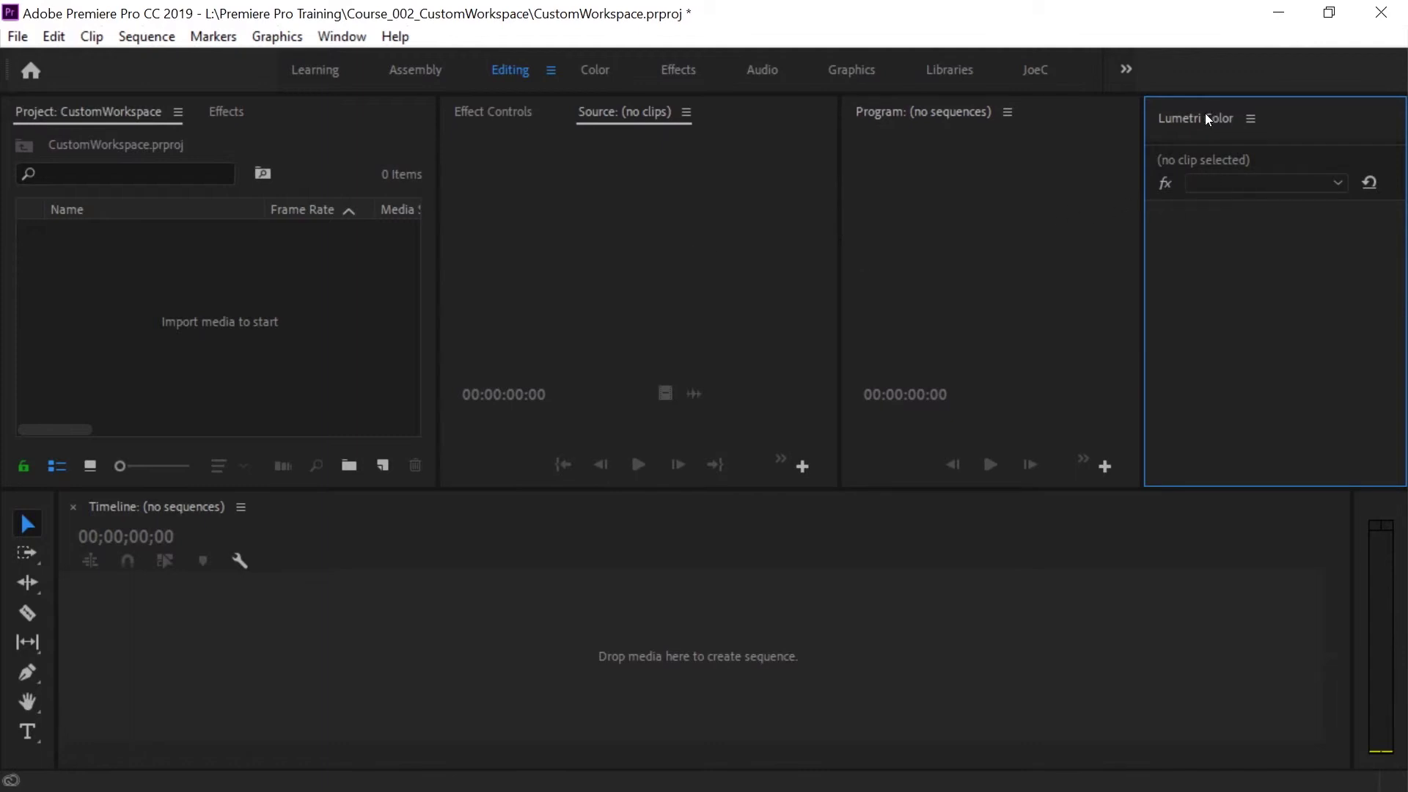
{"action": "left_click_drag", "start_coordinate": [1200, 116], "coordinate": [852, 165]}
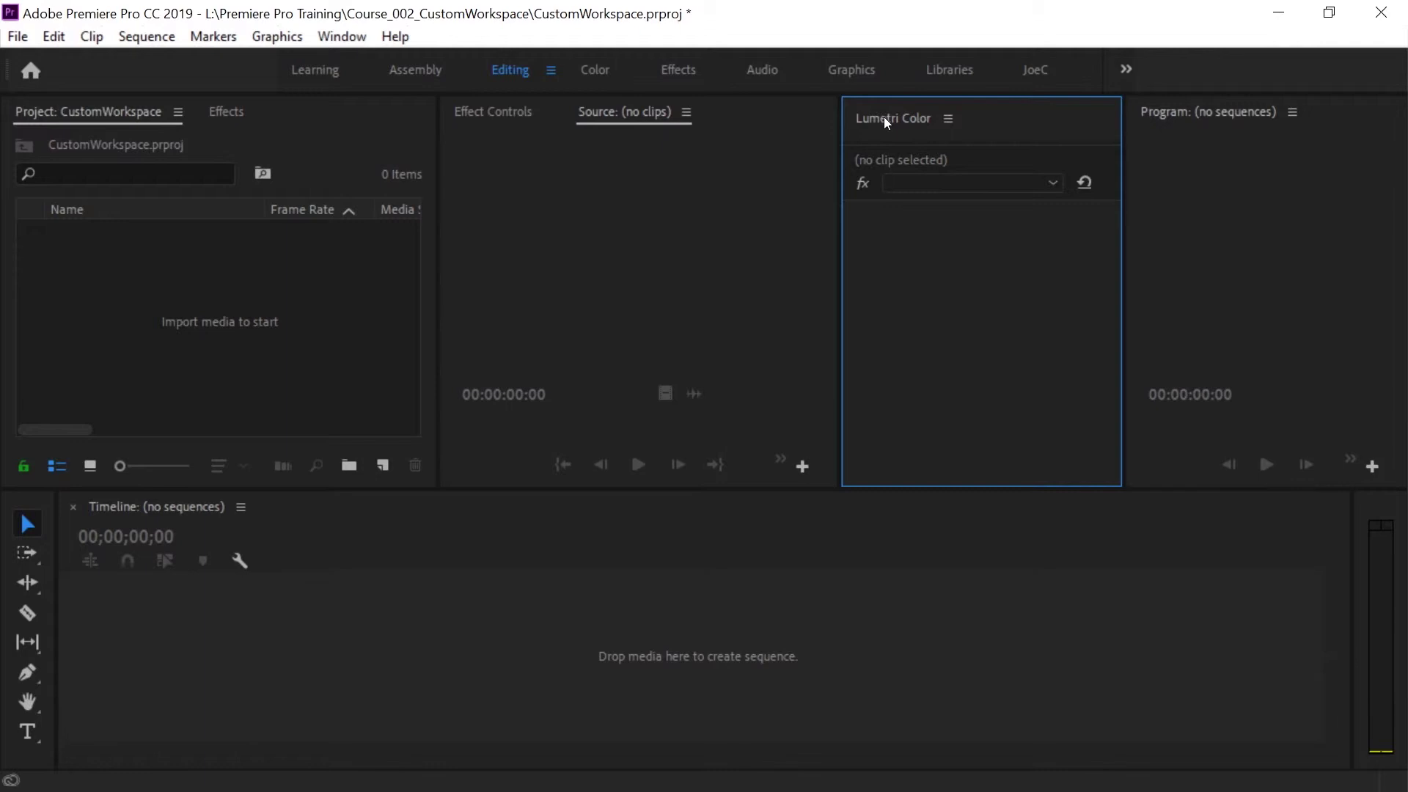
Dock the Lumetri Color panel below the Source monitor group, and move it above that group.
{"action": "left_click_drag", "start_coordinate": [884, 117], "coordinate": [689, 236]}
{"action": "left_click_drag", "start_coordinate": [900, 108], "coordinate": [912, 466]}
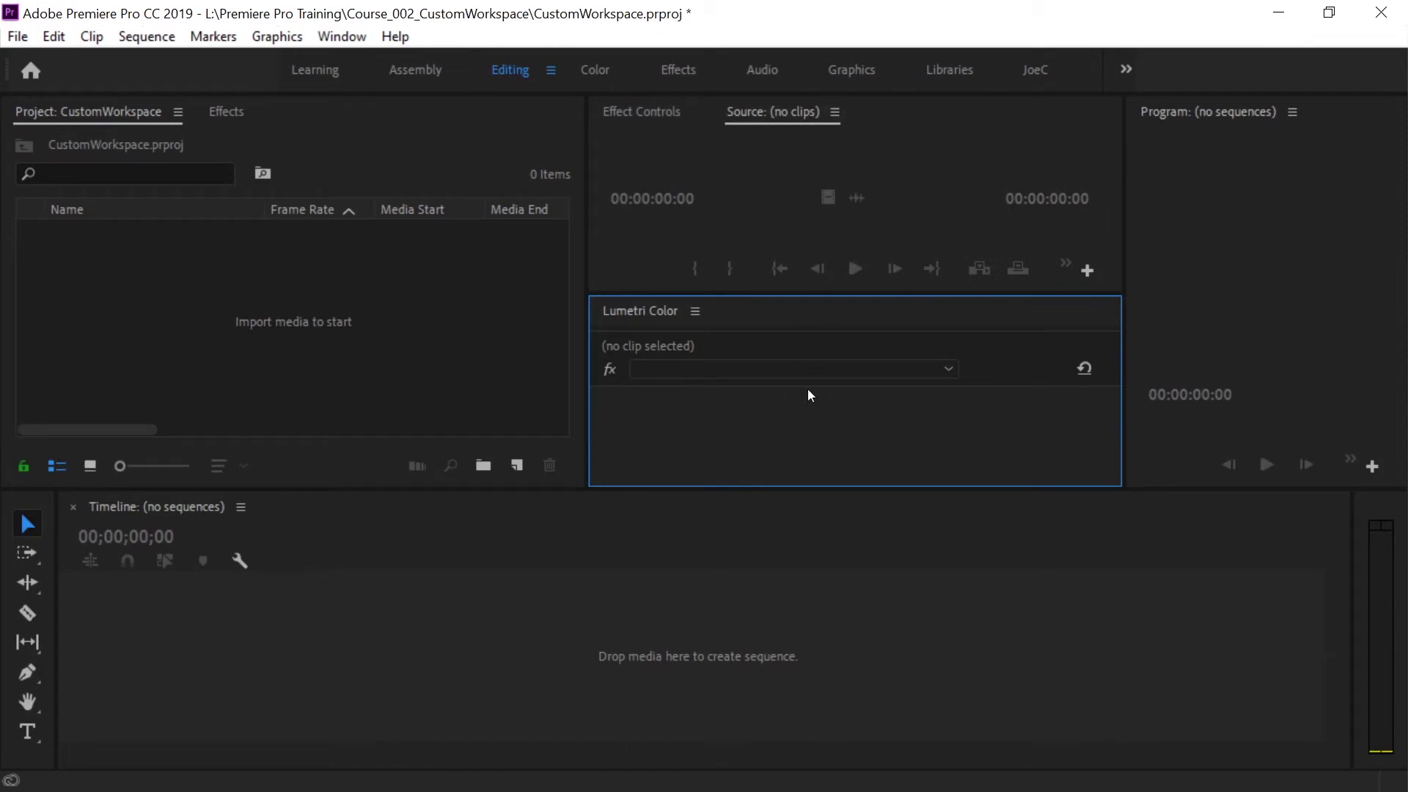
{"action": "left_click_drag", "start_coordinate": [653, 312], "coordinate": [736, 190]}
{"action": "left_click_drag", "start_coordinate": [885, 181], "coordinate": [901, 148]}
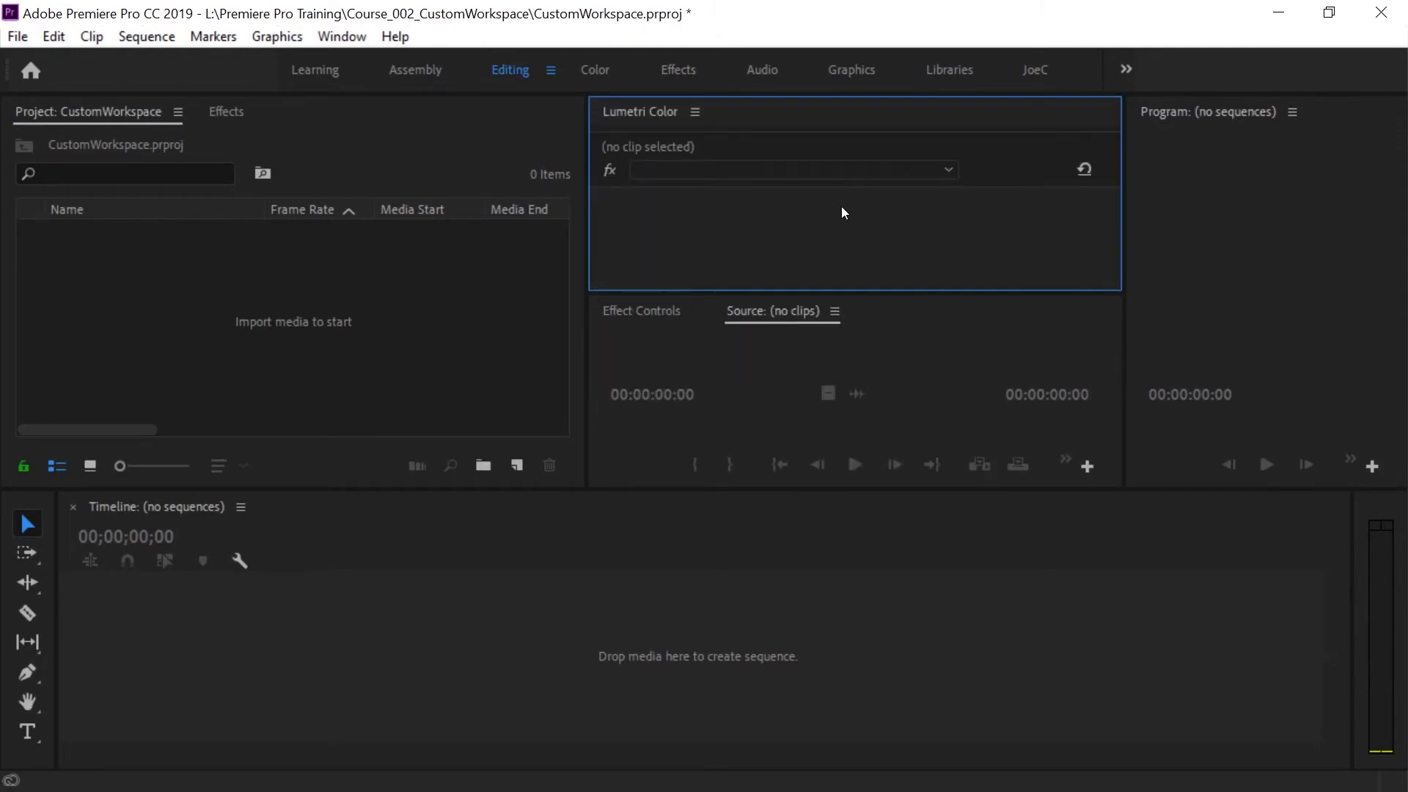
Group Lumetri Color with Effect Controls and Source, and dock it as a full-height column along the window's outer edge.
{"action": "left_click_drag", "start_coordinate": [636, 108], "coordinate": [852, 402]}
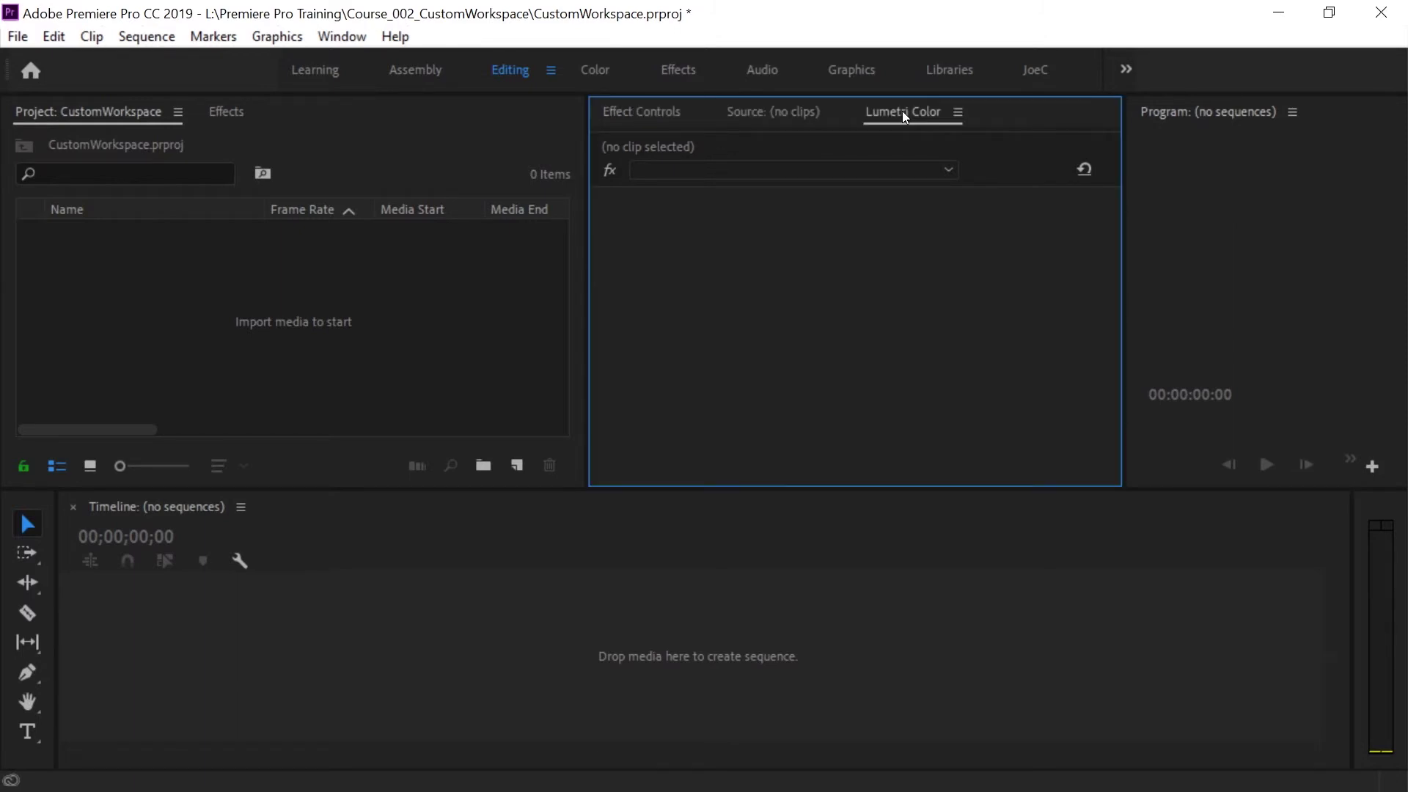
{"action": "left_click_drag", "start_coordinate": [902, 111], "coordinate": [1399, 566]}
{"action": "left_click_drag", "start_coordinate": [755, 116], "coordinate": [29, 157]}
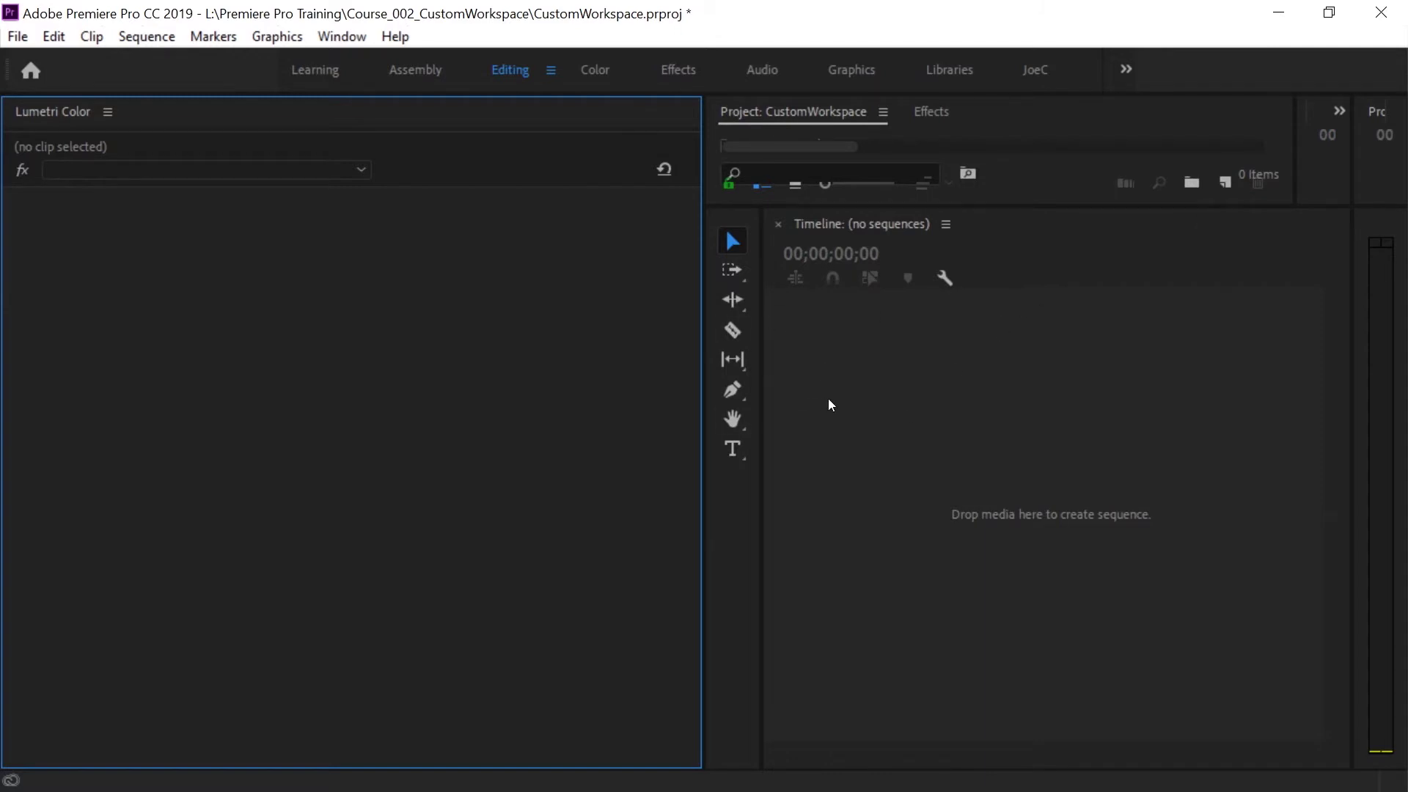
Reset the Editing workspace to its saved layout.
{"action": "left_click", "coordinate": [343, 37]}
{"action": "mouse_move", "coordinate": [442, 48]}
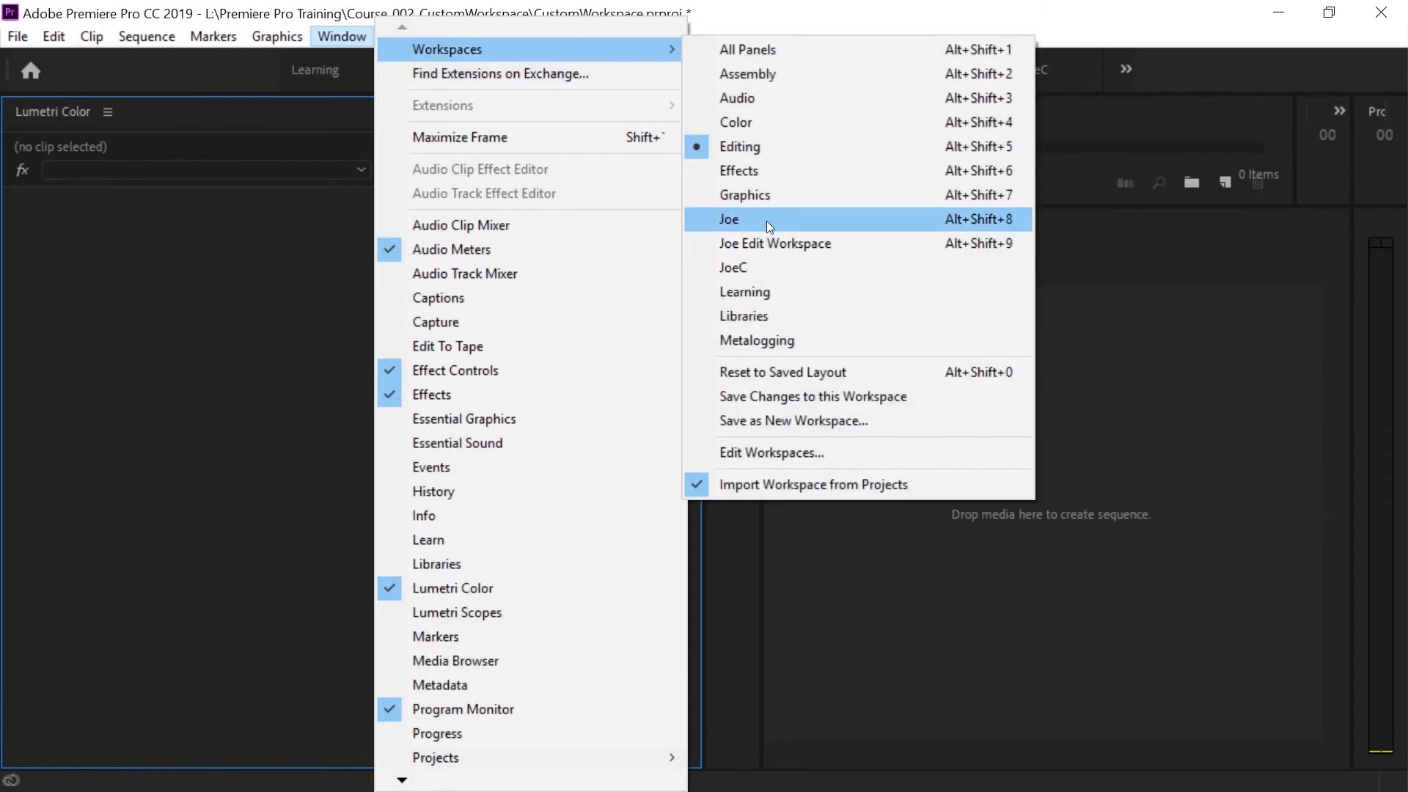
{"action": "left_click", "coordinate": [774, 374]}
{"action": "left_click", "coordinate": [308, 497]}
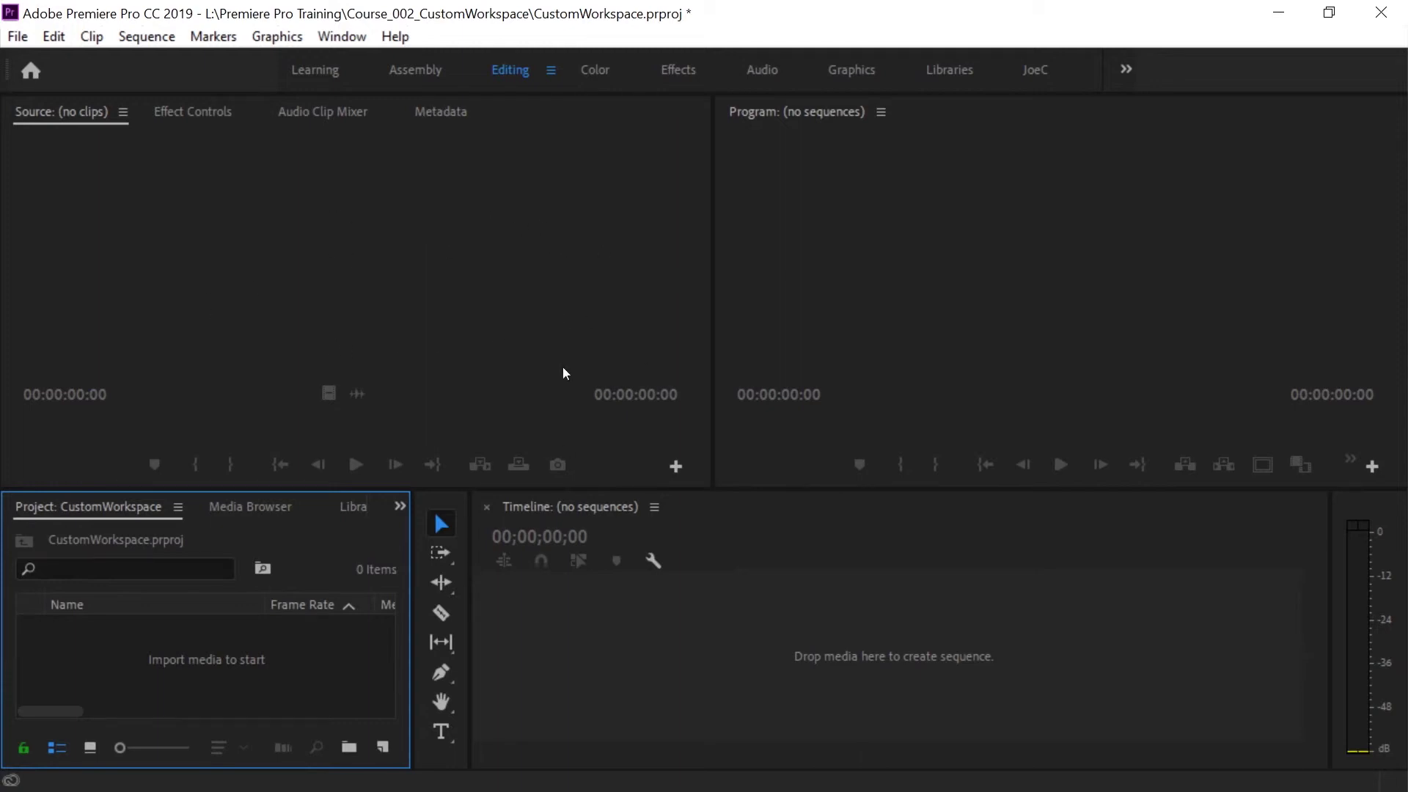
Close the Audio Clip Mixer and Metadata panels grouped with the Source monitor.
{"action": "left_click", "coordinate": [323, 112]}
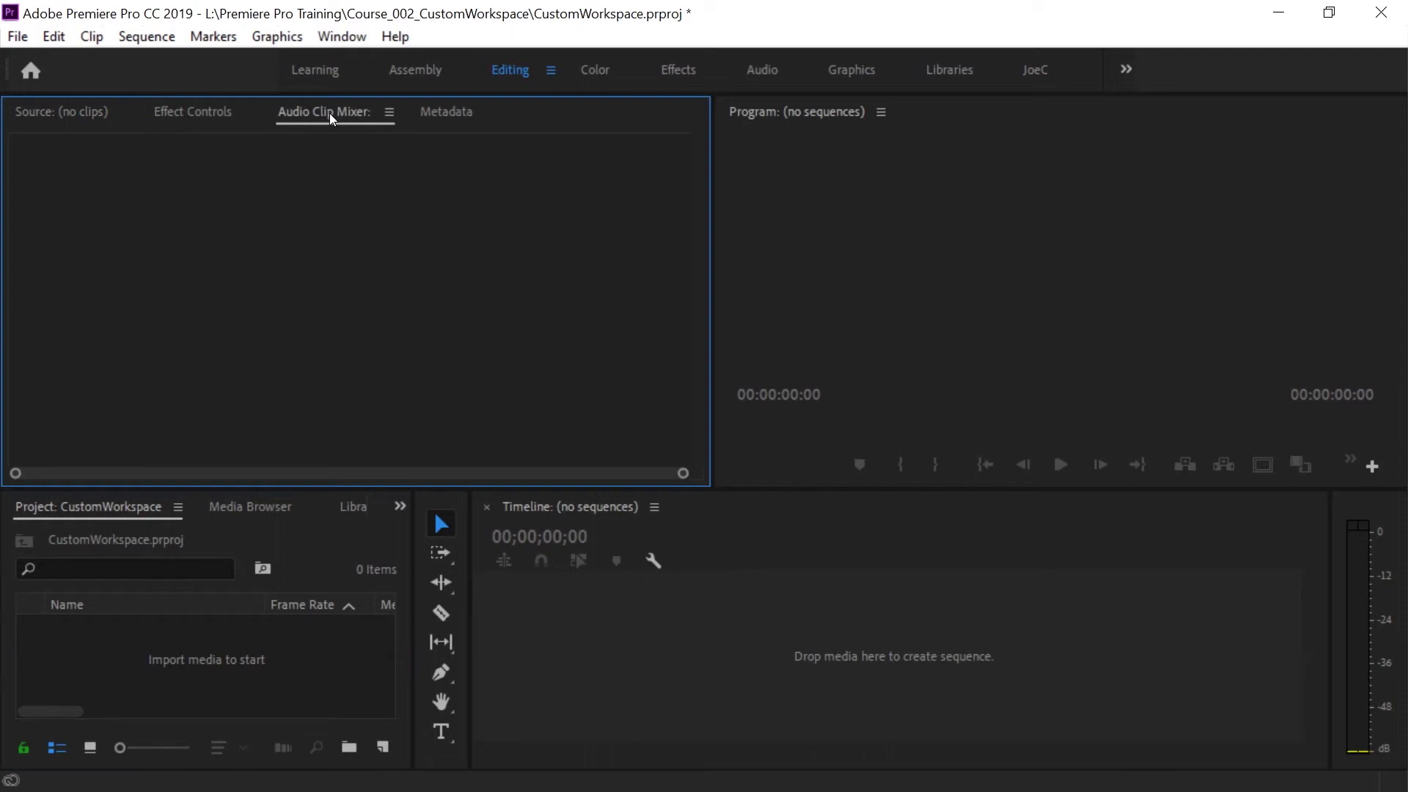
{"action": "left_click", "coordinate": [387, 111]}
{"action": "left_click", "coordinate": [465, 119]}
Close Media Browser, Libraries and the other extra panels grouped with the Project panel, keeping only Effects beside it.
{"action": "left_click", "coordinate": [250, 506]}
{"action": "left_click", "coordinate": [314, 507]}
{"action": "left_click", "coordinate": [366, 509]}
{"action": "left_click", "coordinate": [268, 506]}
{"action": "left_click", "coordinate": [360, 32]}
{"action": "left_click", "coordinate": [249, 506]}
{"action": "left_click", "coordinate": [315, 509]}
{"action": "left_click", "coordinate": [316, 508]}
{"action": "left_click", "coordinate": [346, 507]}
{"action": "left_click", "coordinate": [411, 513]}
Dock Project and Effects above the Timeline beside the Source group with Project first, widen Effect Controls and narrow the audio meters.
{"action": "left_click_drag", "start_coordinate": [88, 507], "coordinate": [160, 176]}
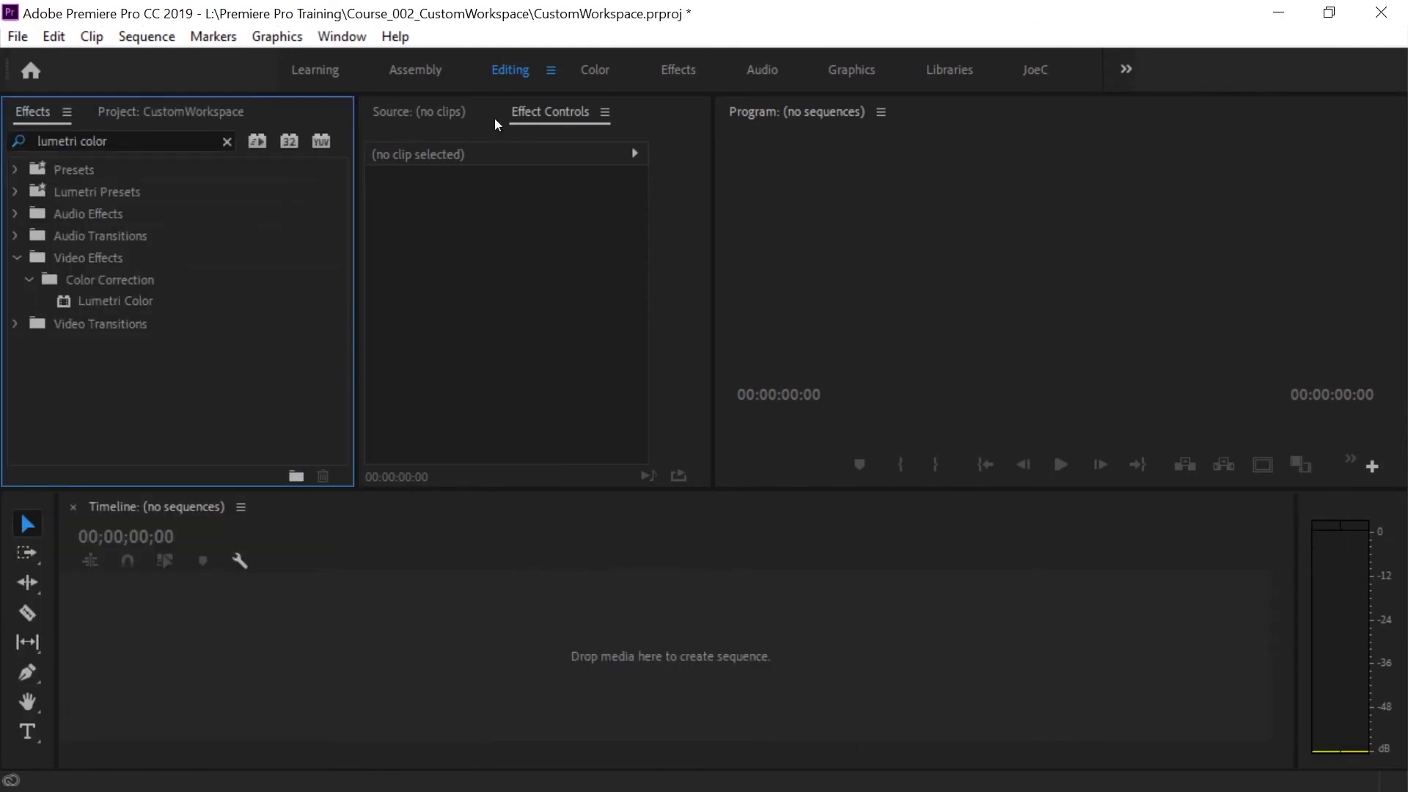
{"action": "left_click_drag", "start_coordinate": [712, 180], "coordinate": [878, 201]}
{"action": "left_click_drag", "start_coordinate": [1292, 568], "coordinate": [1327, 570]}
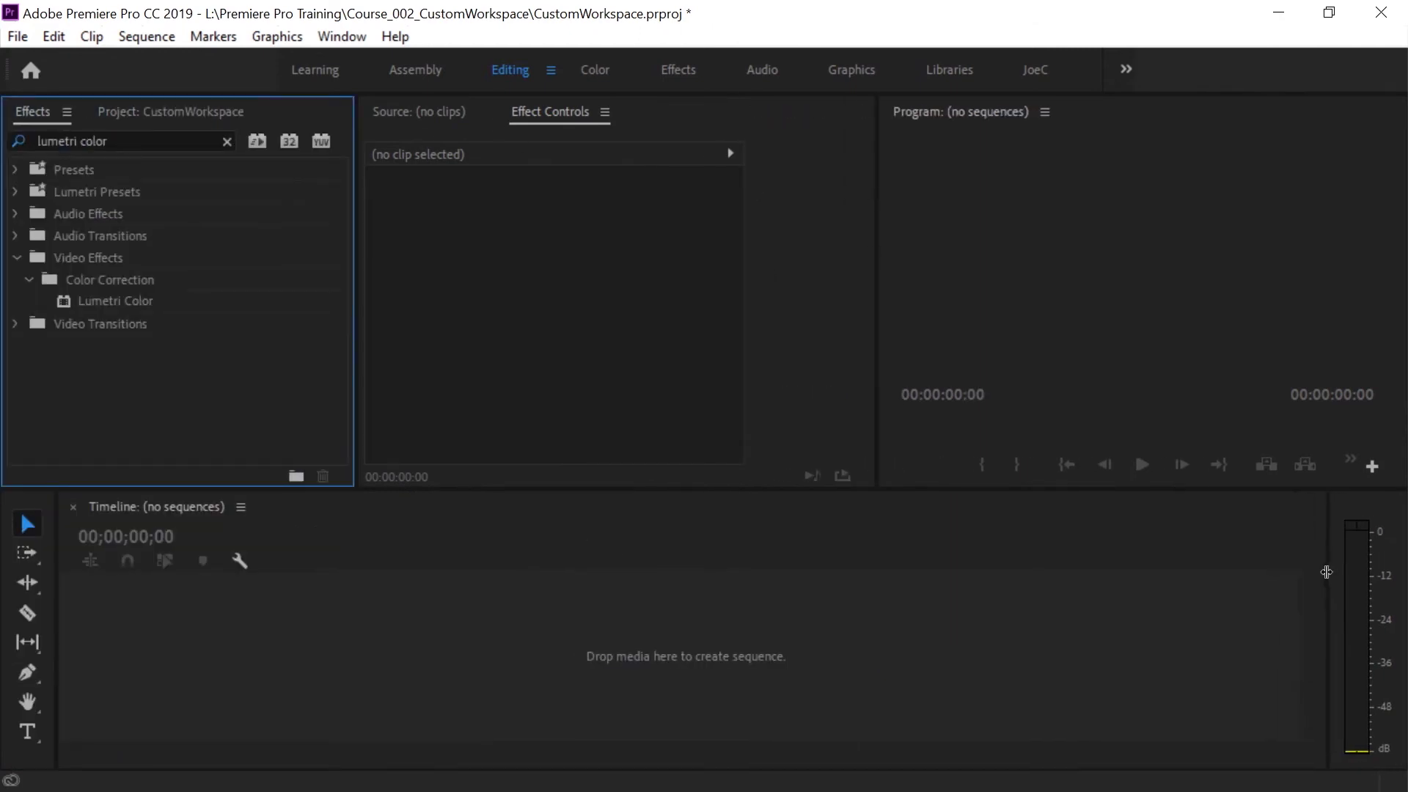
{"action": "left_click_drag", "start_coordinate": [145, 112], "coordinate": [53, 117]}
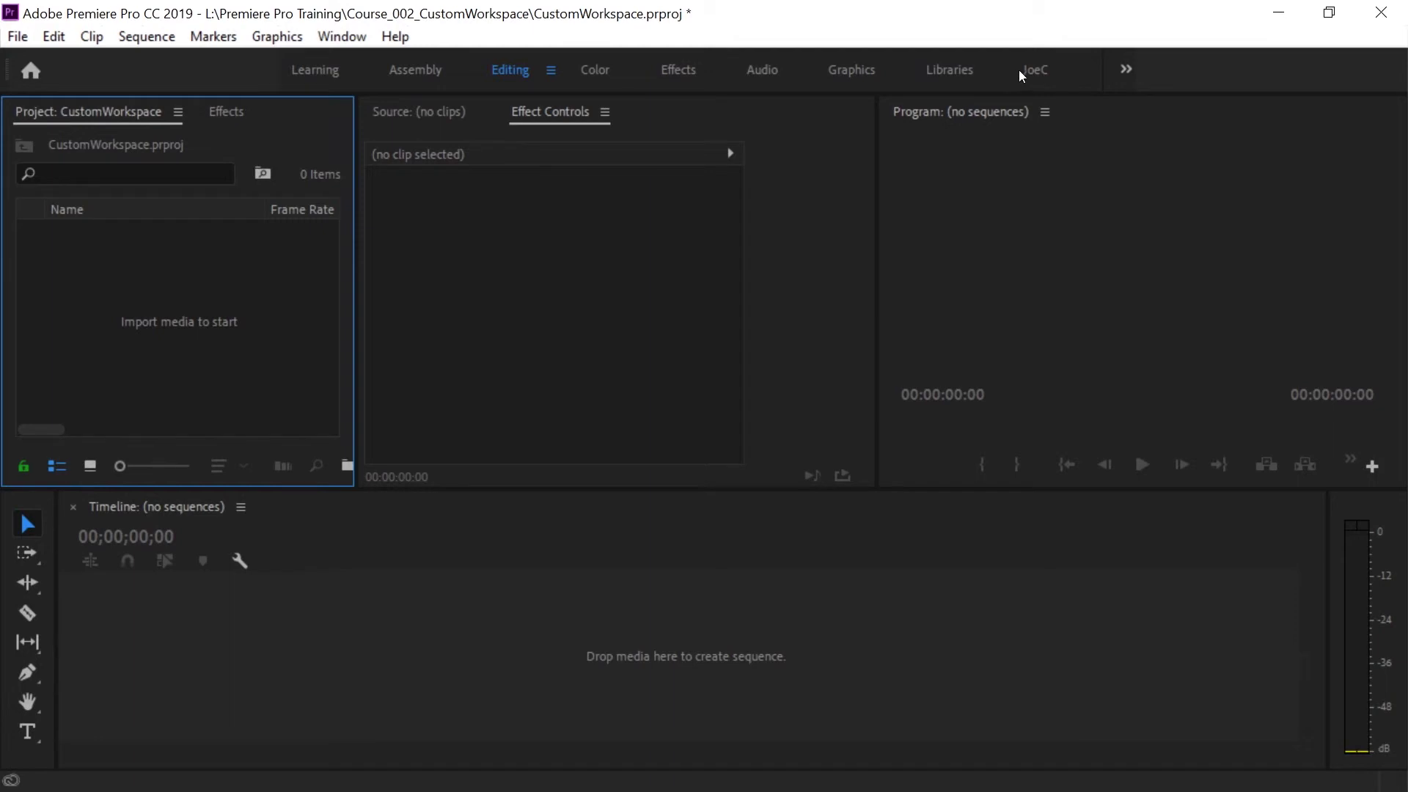
{"action": "left_click", "coordinate": [340, 37]}
{"action": "mouse_move", "coordinate": [444, 48]}
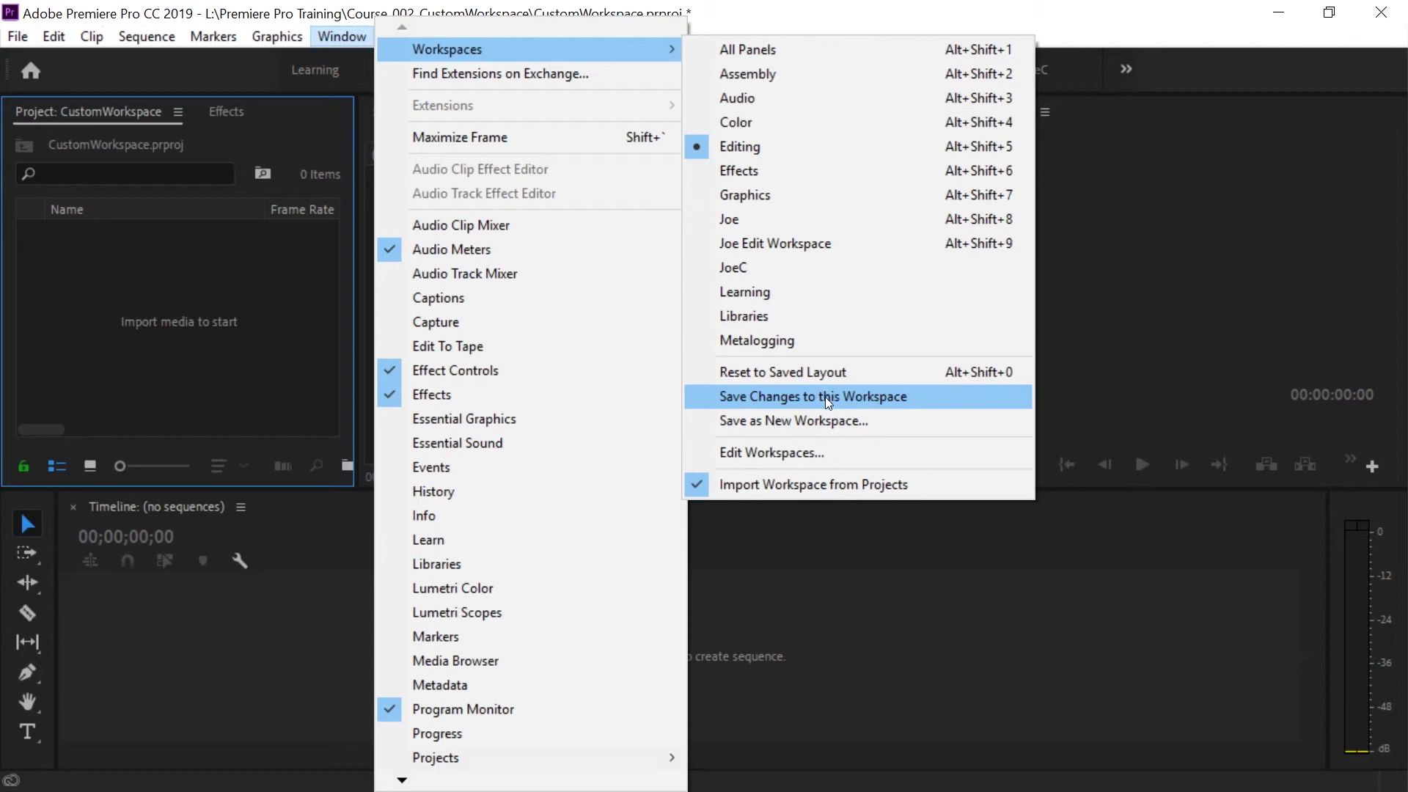
{"action": "left_click", "coordinate": [745, 148]}
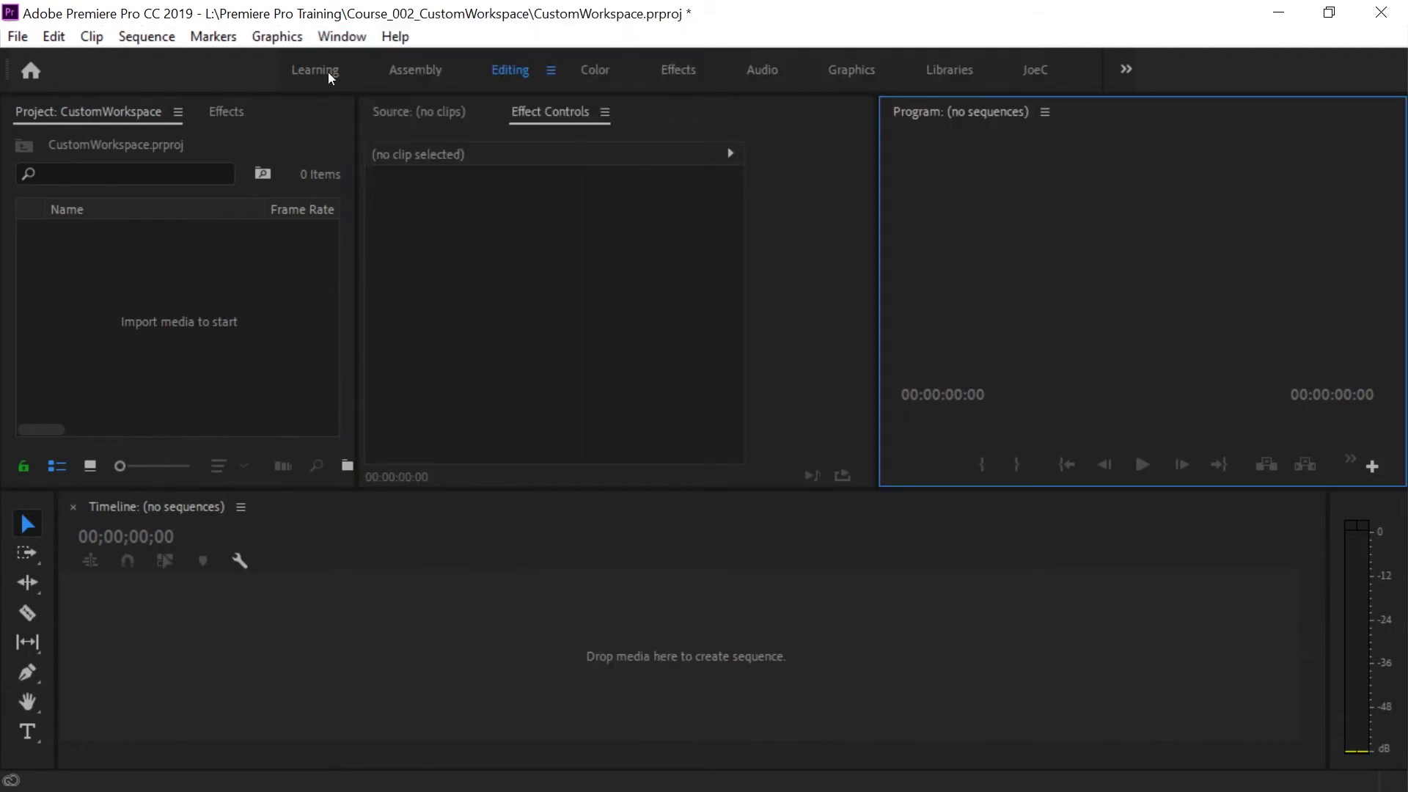
Save the current panel layout as a new workspace named Custom.
{"action": "left_click", "coordinate": [351, 38]}
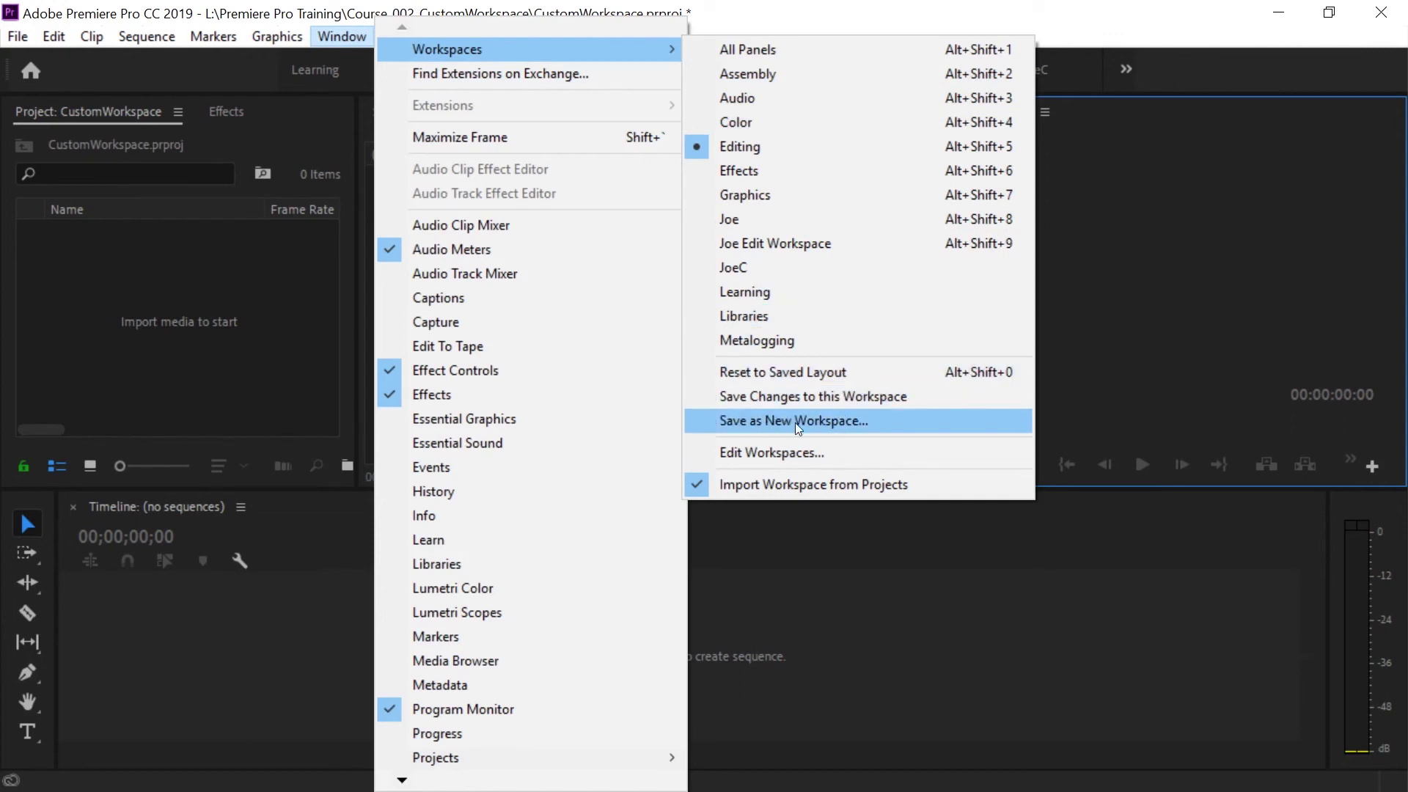
{"action": "left_click", "coordinate": [795, 423]}
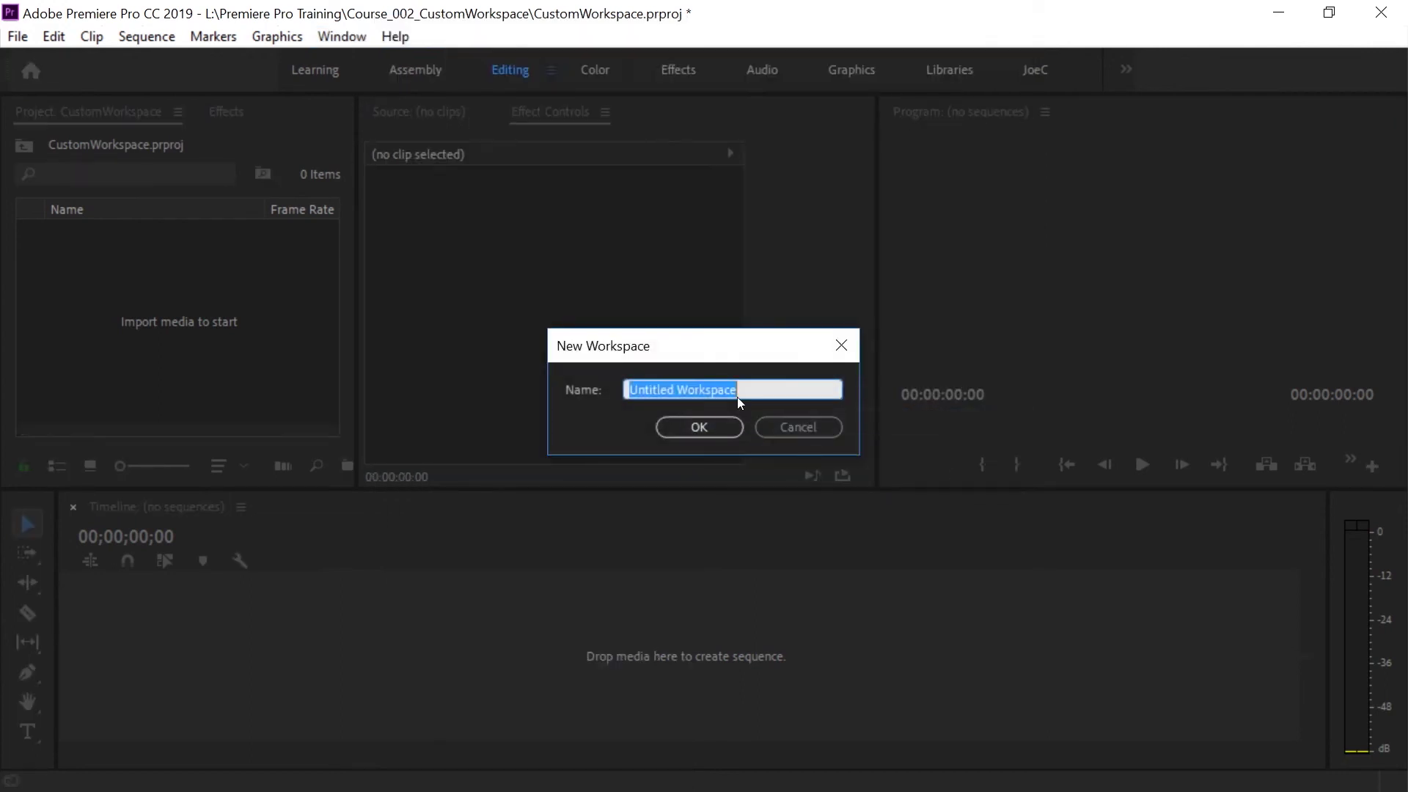
{"action": "type", "text": "Custom"}
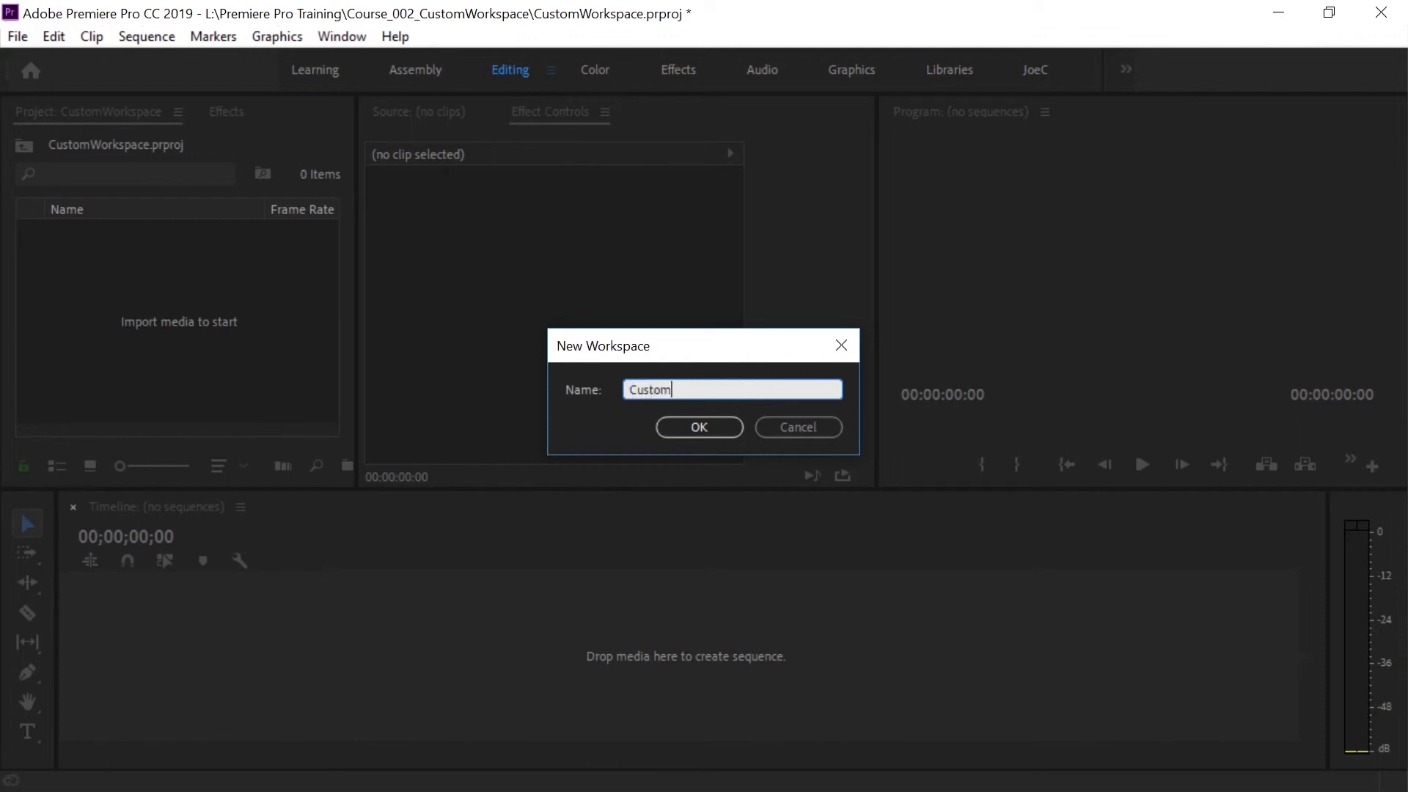
{"action": "key", "text": "Return"}
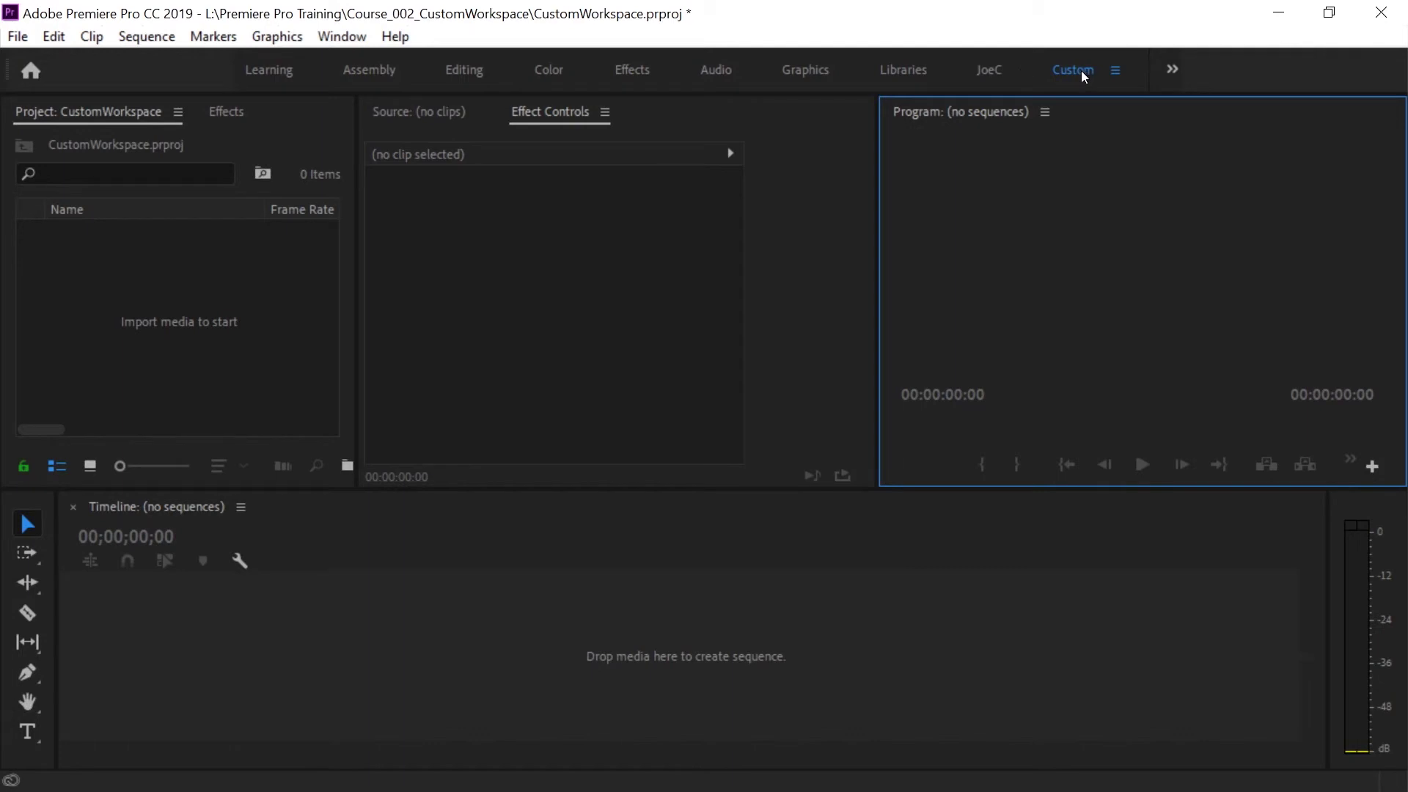
Switch to the Editing workspace and restore its saved default layout.
{"action": "left_click", "coordinate": [462, 71]}
{"action": "left_click", "coordinate": [342, 36]}
{"action": "mouse_move", "coordinate": [437, 50]}
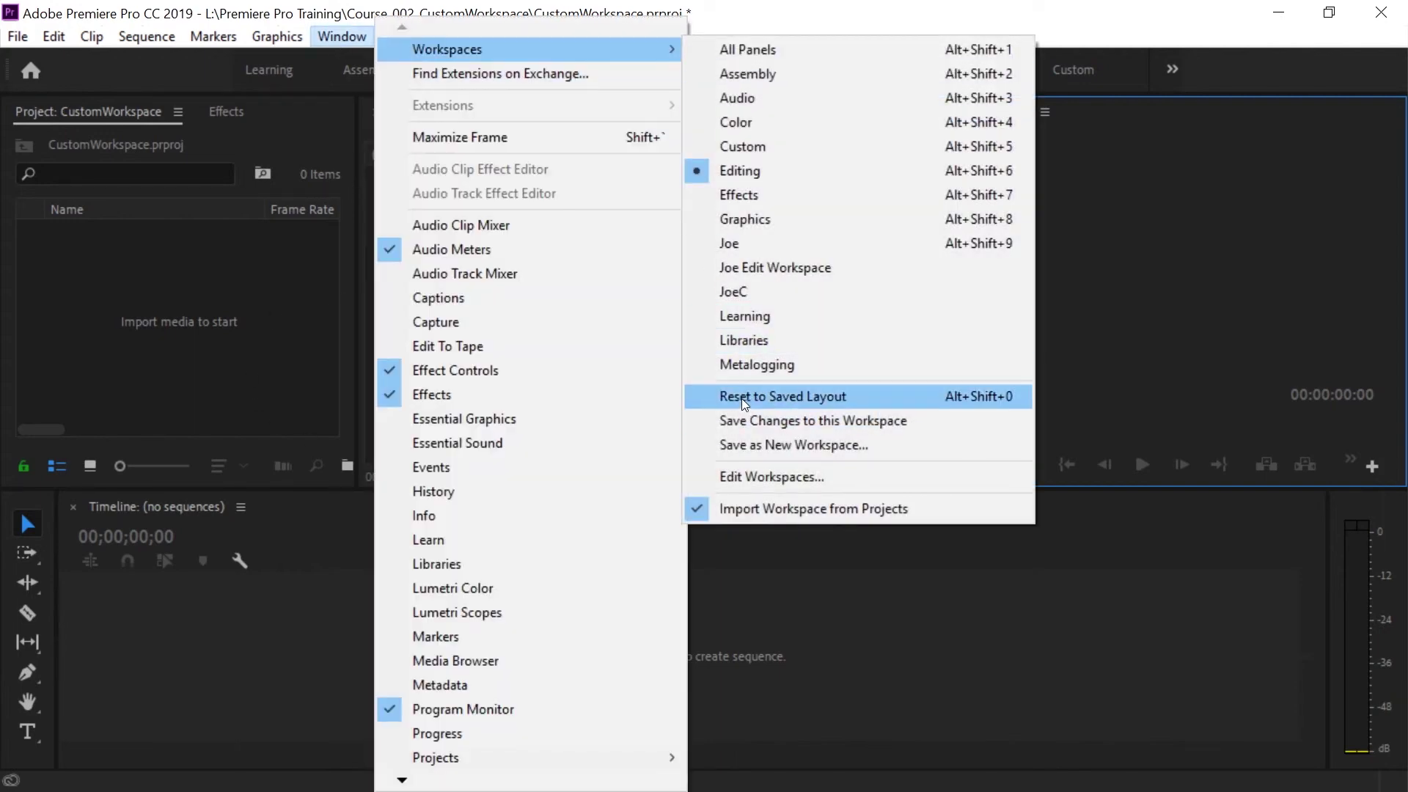
{"action": "left_click", "coordinate": [817, 397]}
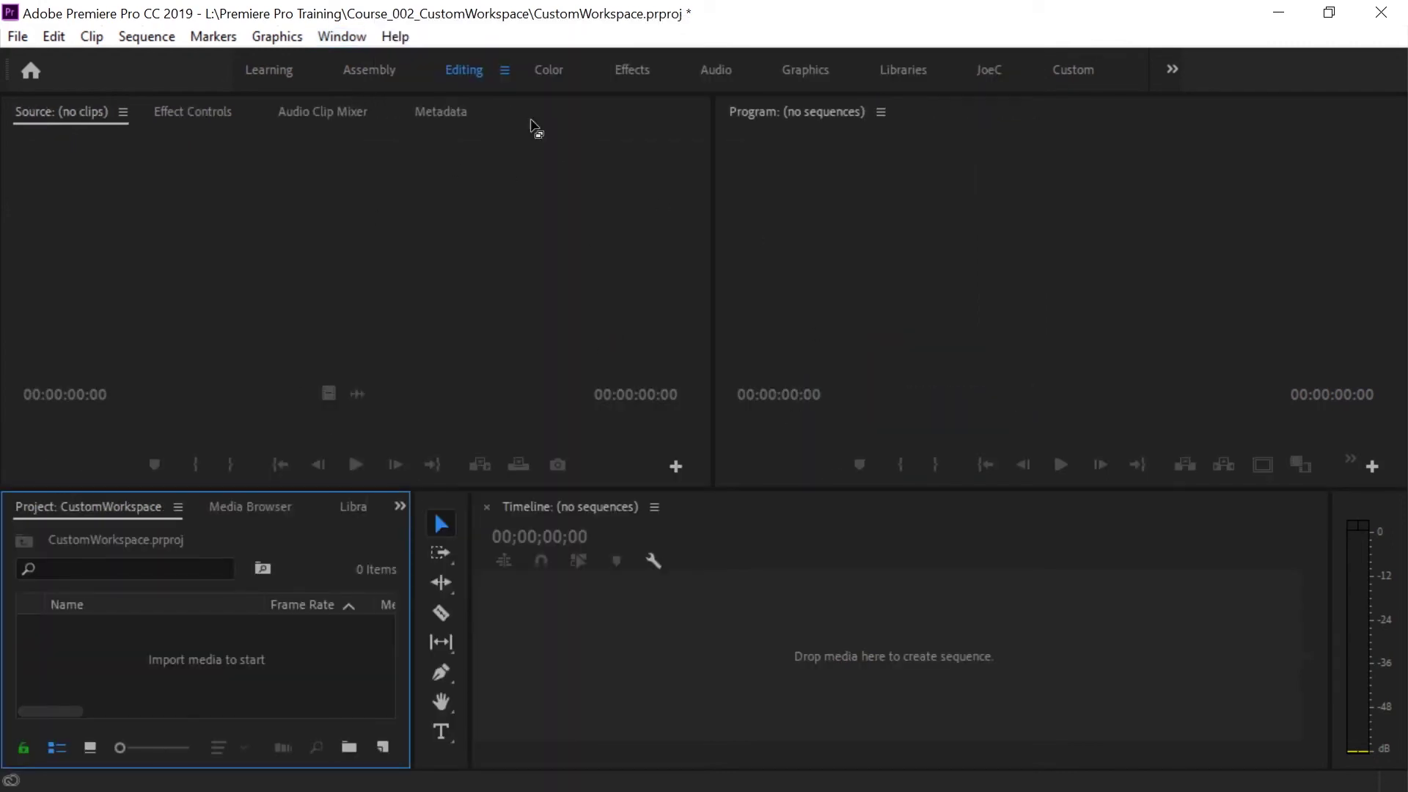
Go through the Custom, Color, Effects, Graphics and Editing workspaces to compare their layouts, and return to Custom.
{"action": "left_click", "coordinate": [1075, 69]}
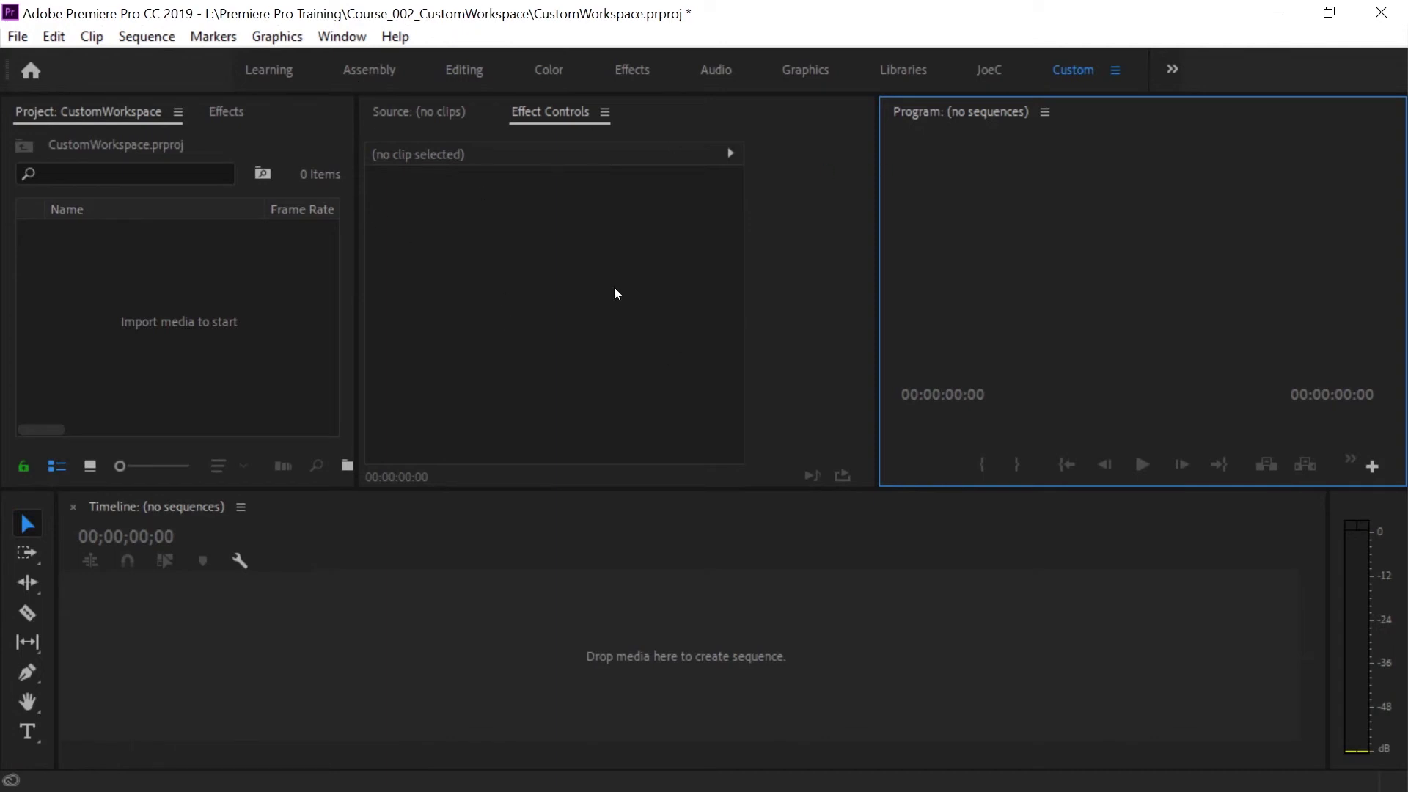
{"action": "left_click", "coordinate": [548, 71]}
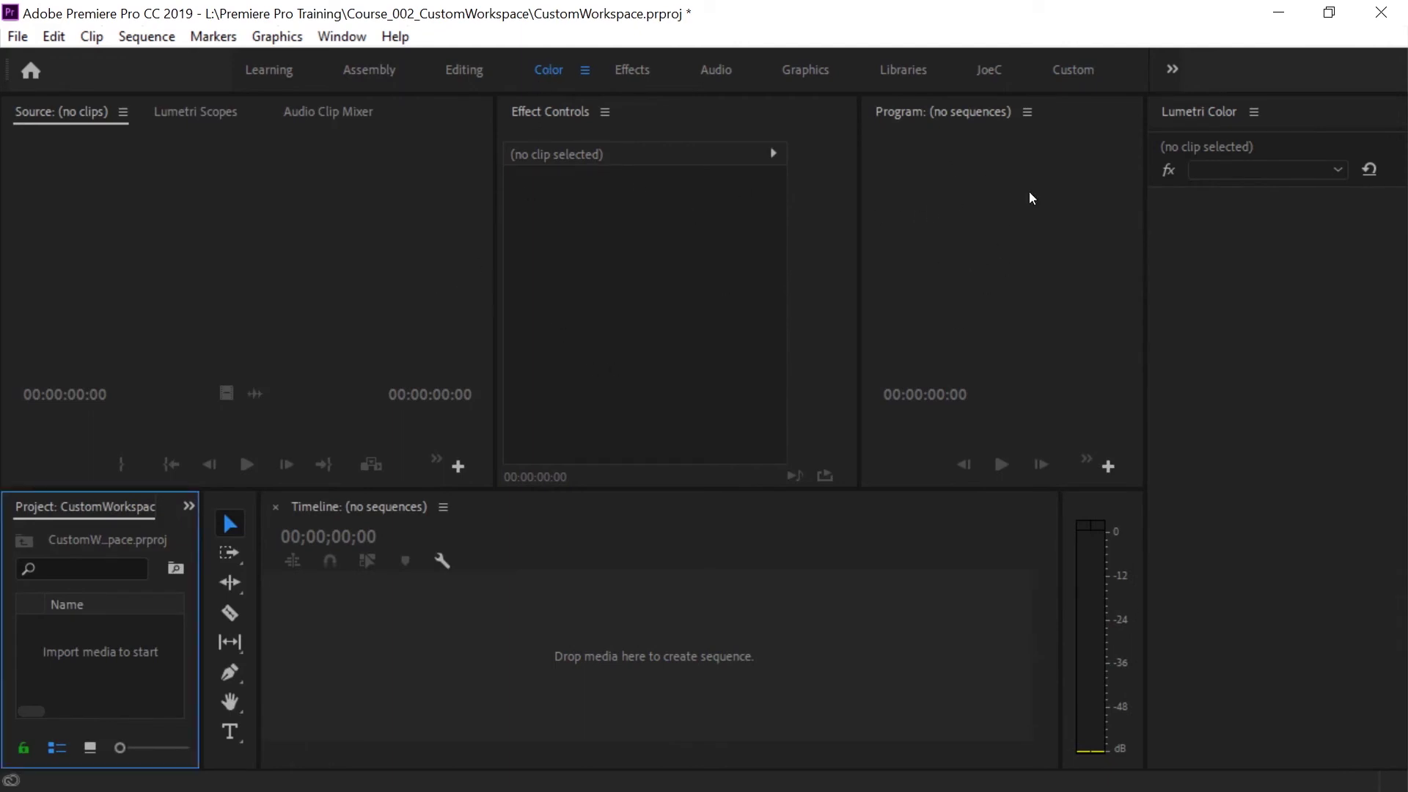
{"action": "left_click", "coordinate": [629, 71]}
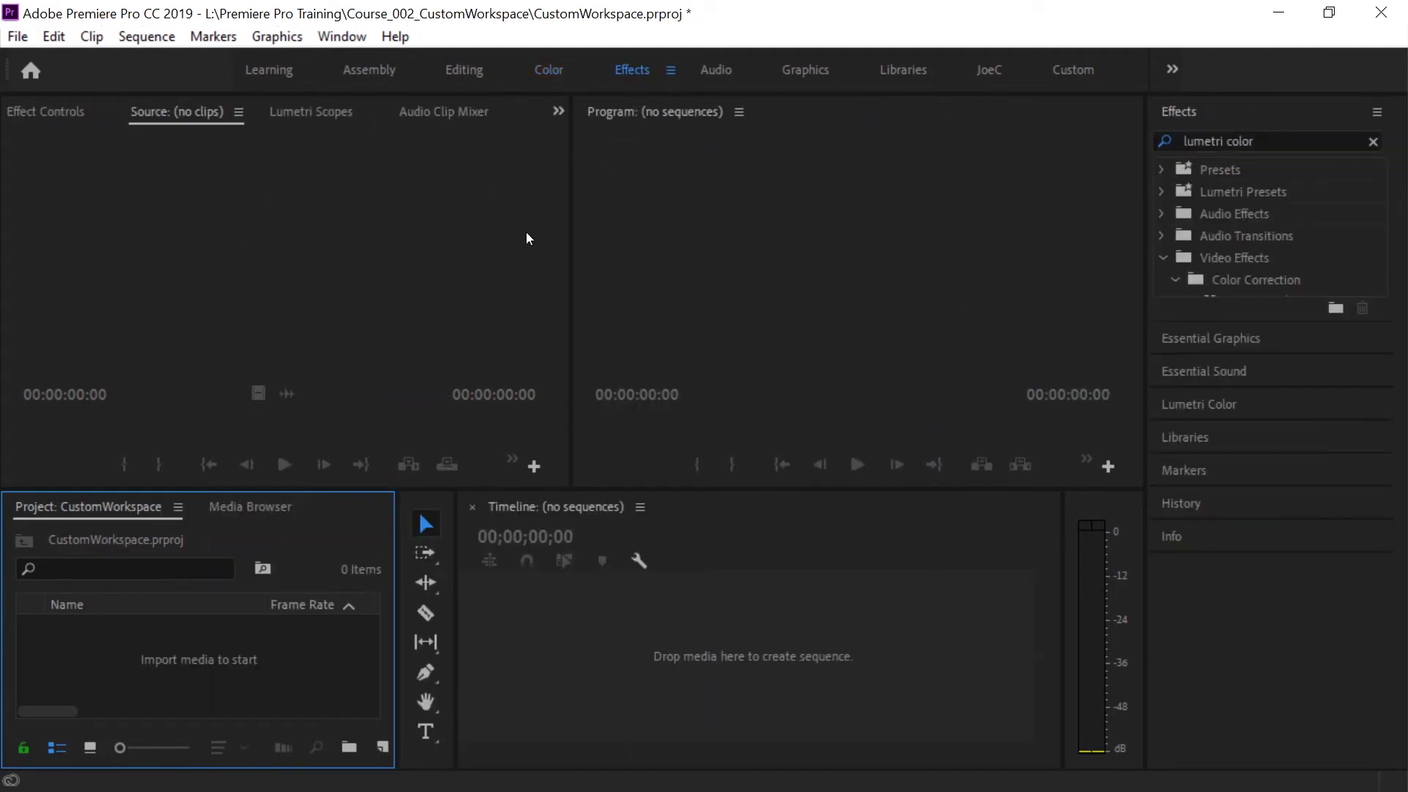
{"action": "left_click", "coordinate": [805, 69]}
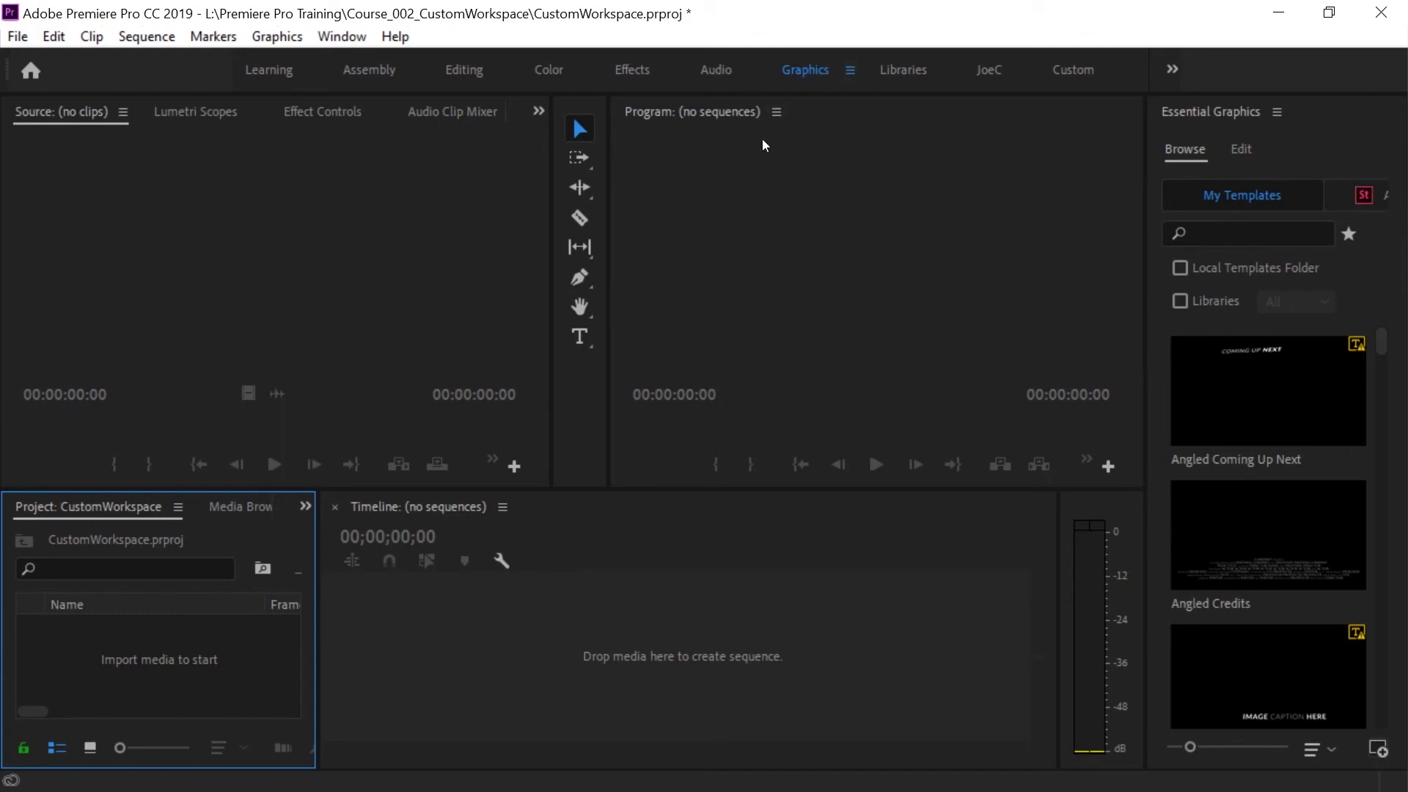
{"action": "key", "text": "alt+shift+3"}
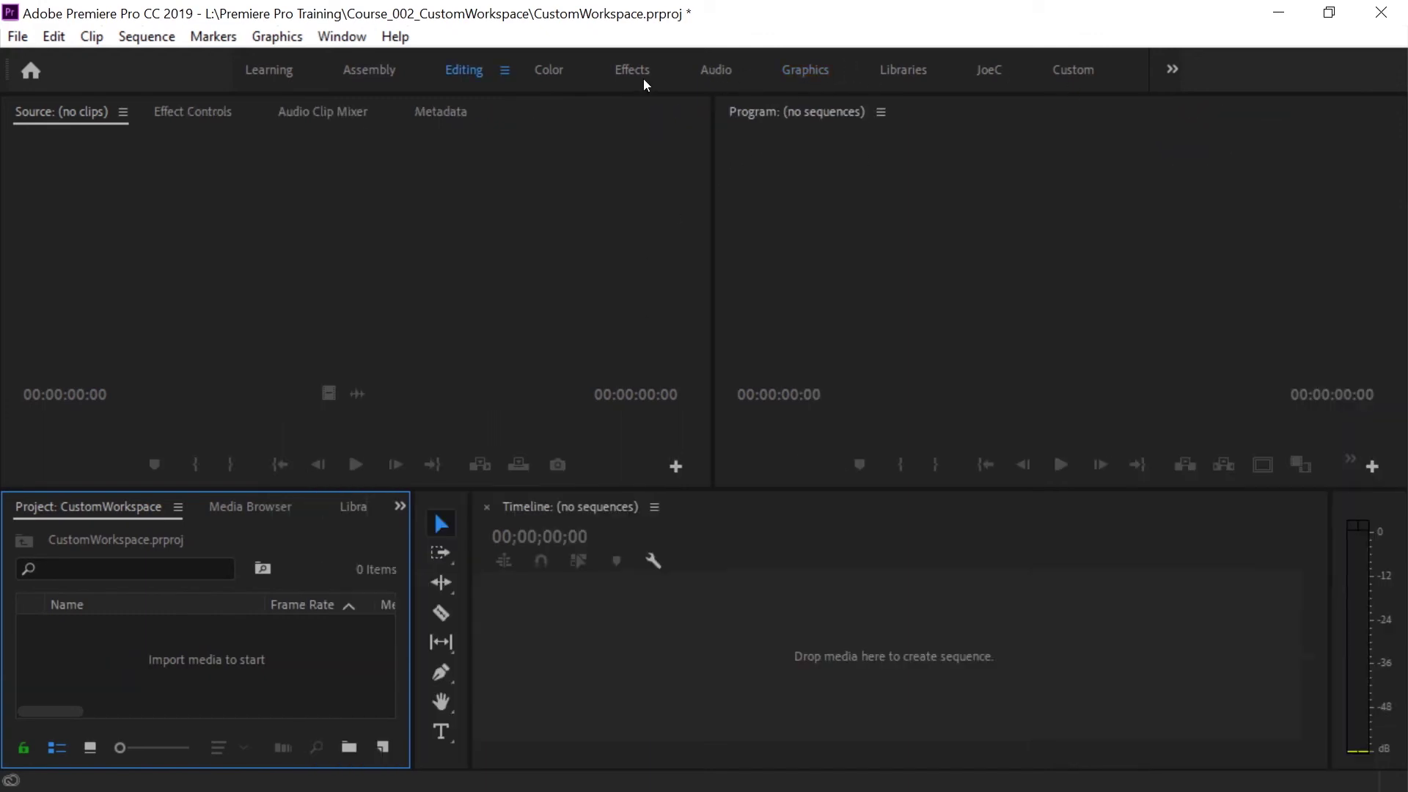
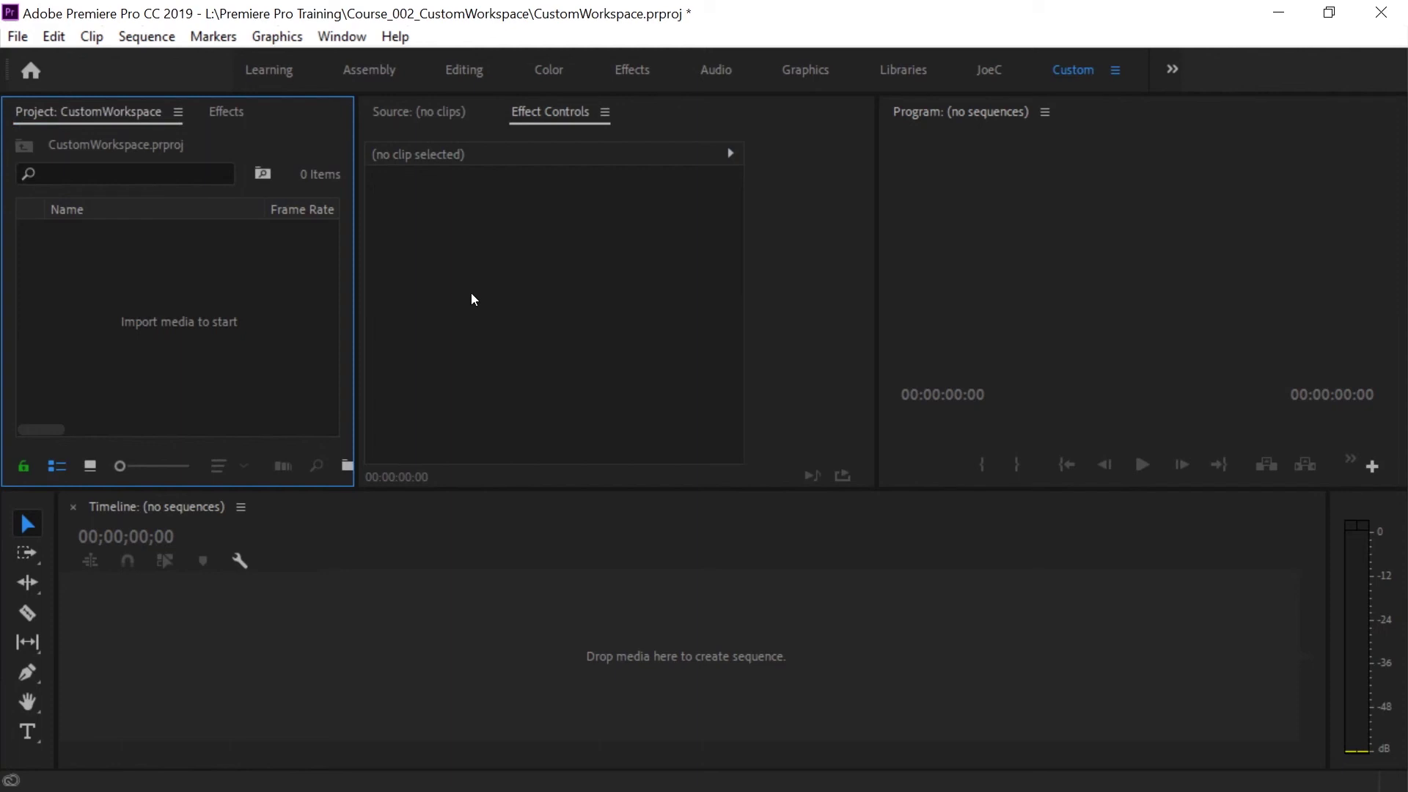
Move the Project panel out of the Effects group and group it as a tab with the Program monitor.
{"action": "left_click_drag", "start_coordinate": [36, 114], "coordinate": [506, 273]}
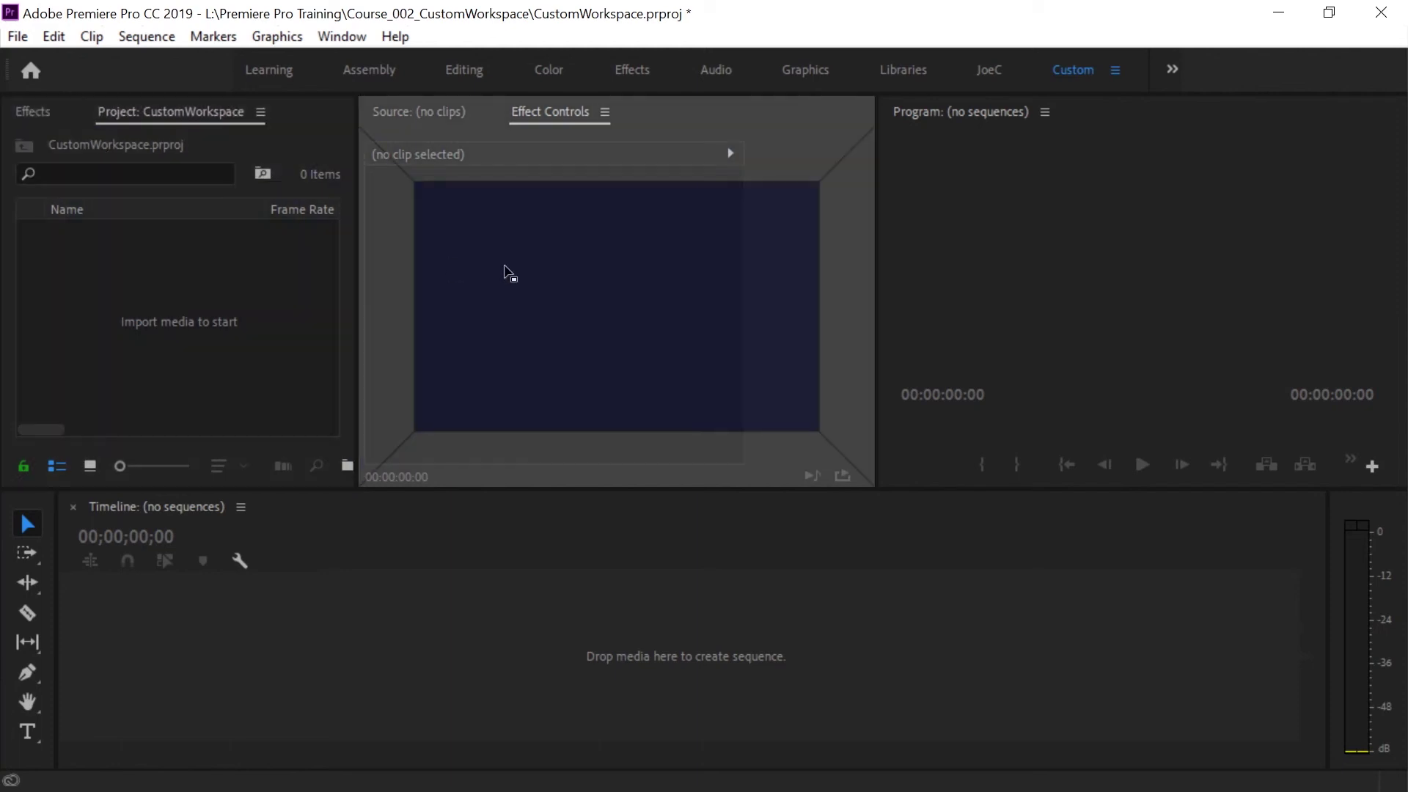
{"action": "left_click_drag", "start_coordinate": [761, 265], "coordinate": [983, 205]}
{"action": "left_click_drag", "start_coordinate": [946, 278], "coordinate": [982, 251]}
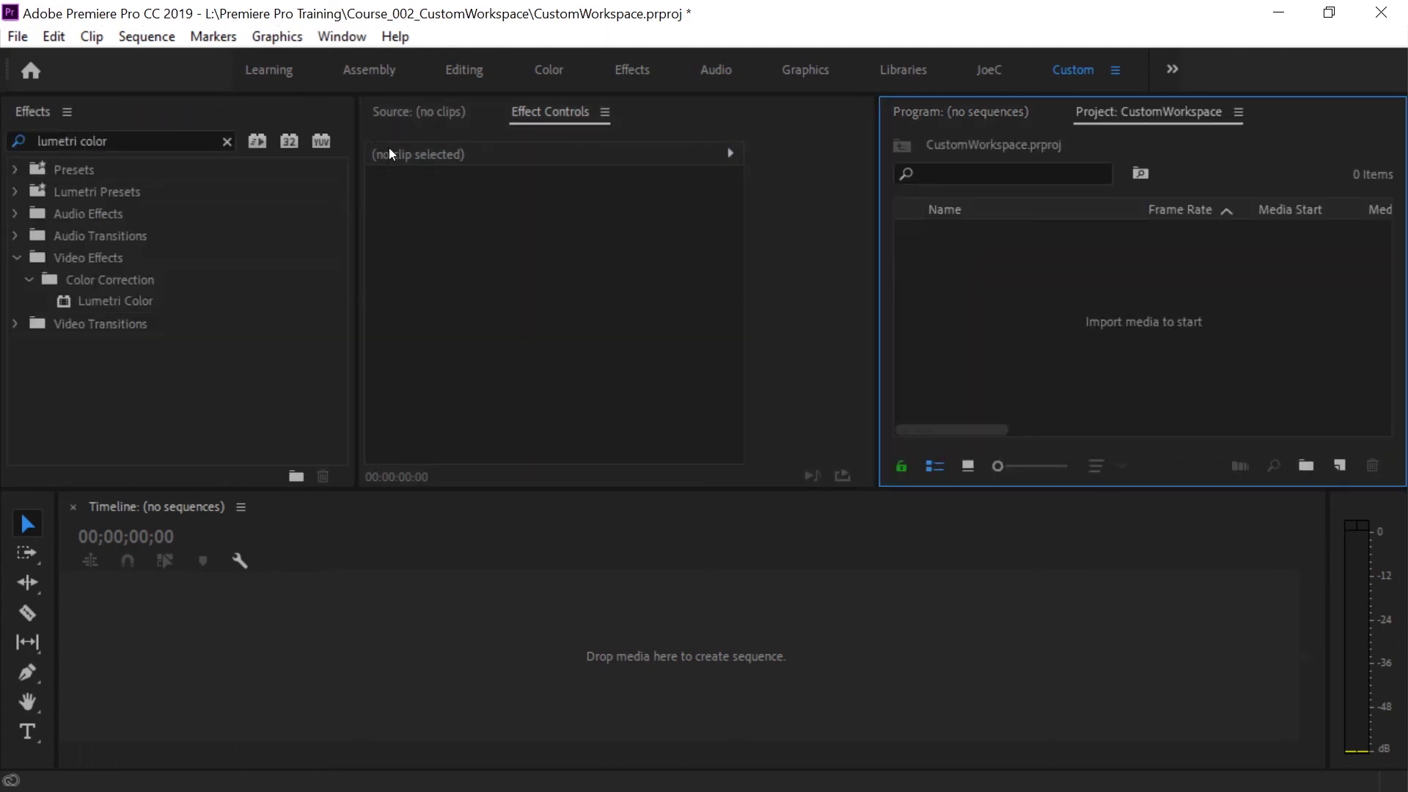
Dock the Effects panel below the Source monitor group, and dock the Timeline below Effects.
{"action": "left_click", "coordinate": [472, 268]}
{"action": "left_click", "coordinate": [5, 121]}
{"action": "left_click_drag", "start_coordinate": [5, 122], "coordinate": [440, 485]}
{"action": "left_click_drag", "start_coordinate": [111, 517], "coordinate": [650, 470]}
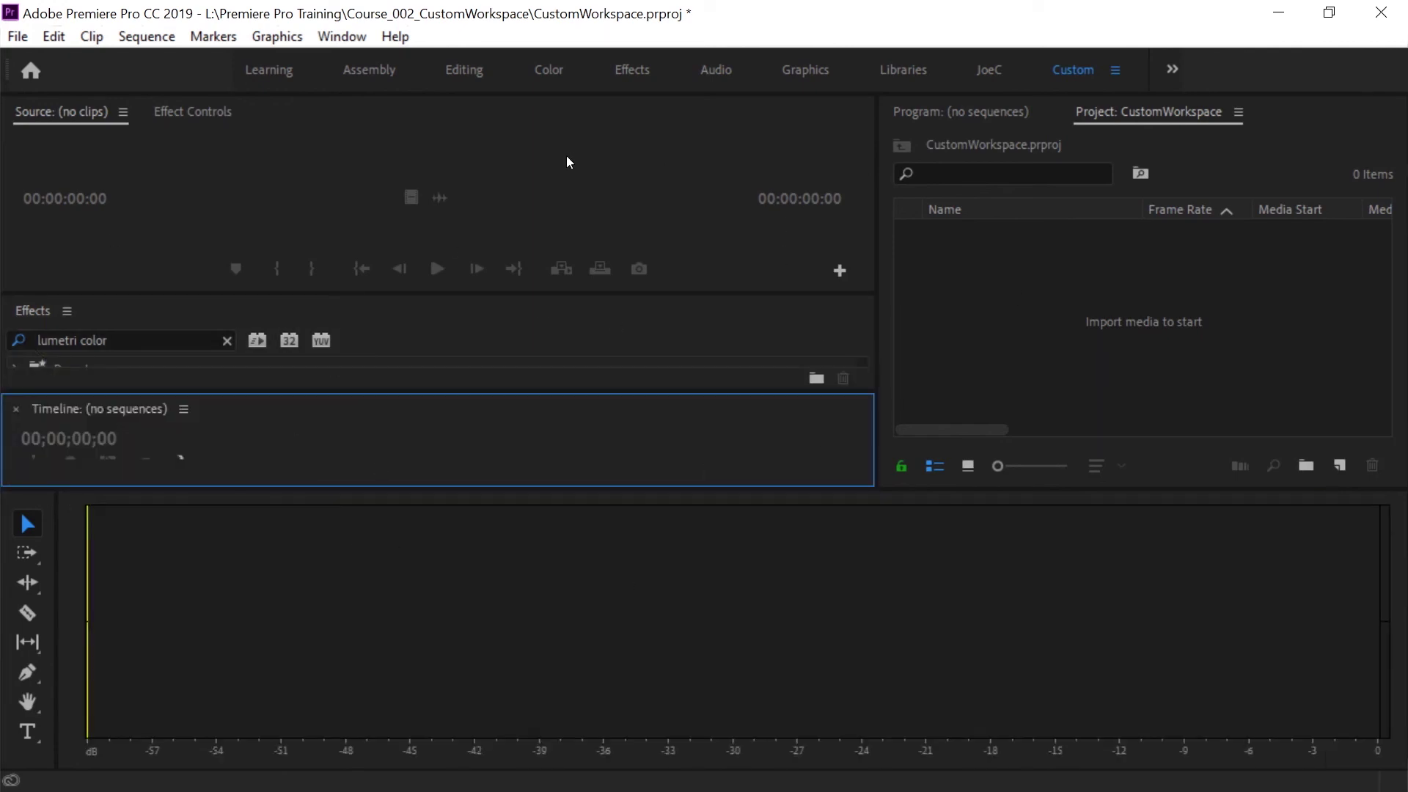
Reset the rearranged Custom workspace to its saved layout.
{"action": "left_click", "coordinate": [342, 37]}
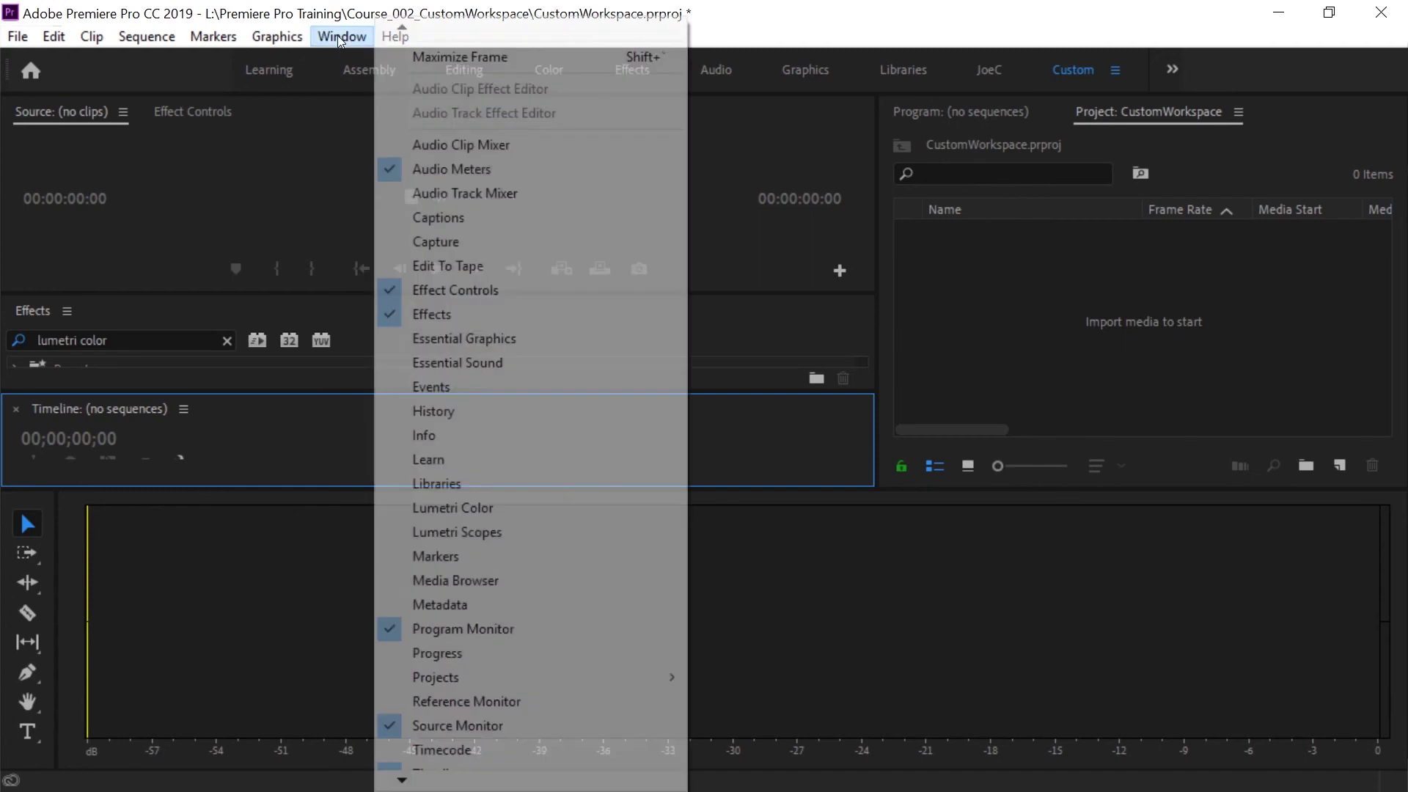
{"action": "mouse_move", "coordinate": [402, 31]}
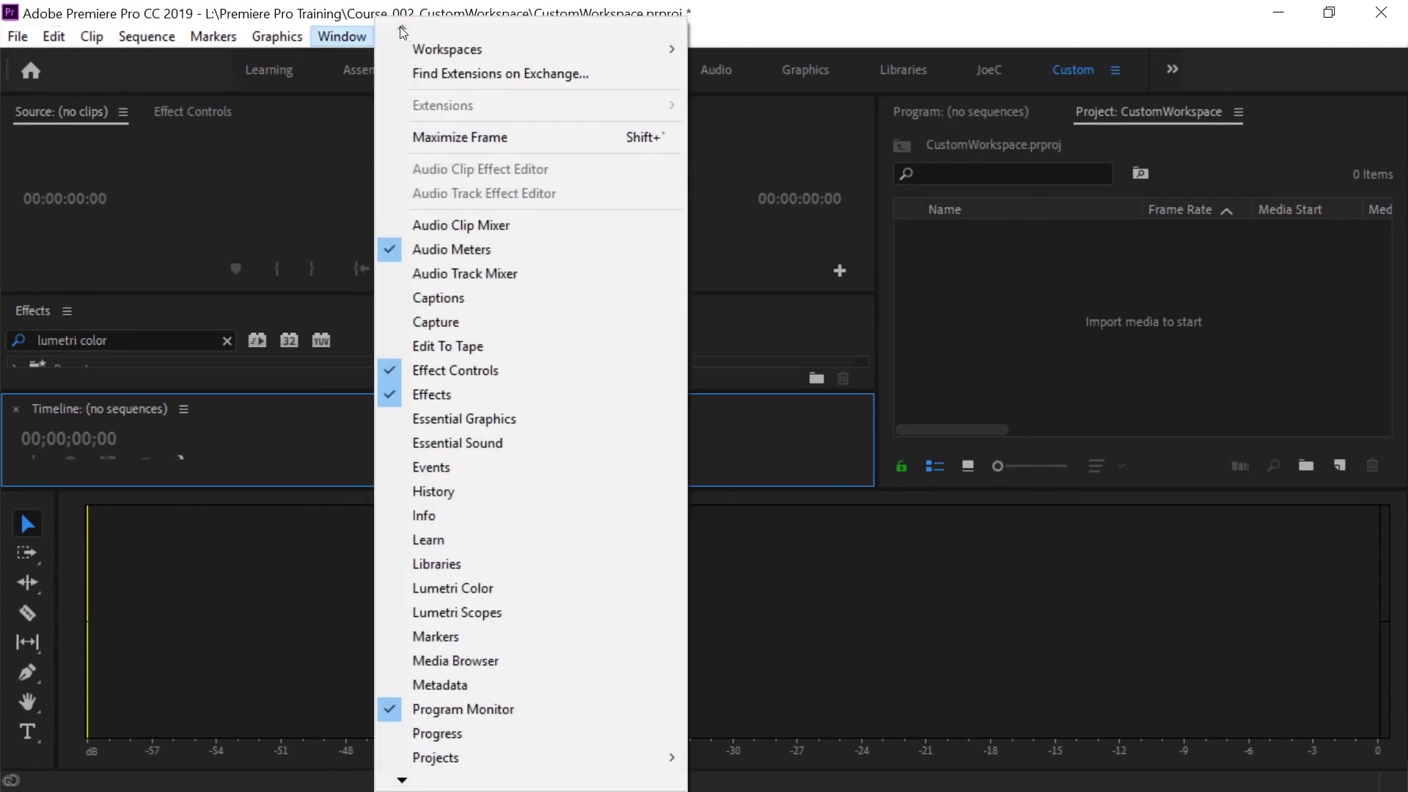
{"action": "mouse_move", "coordinate": [440, 52]}
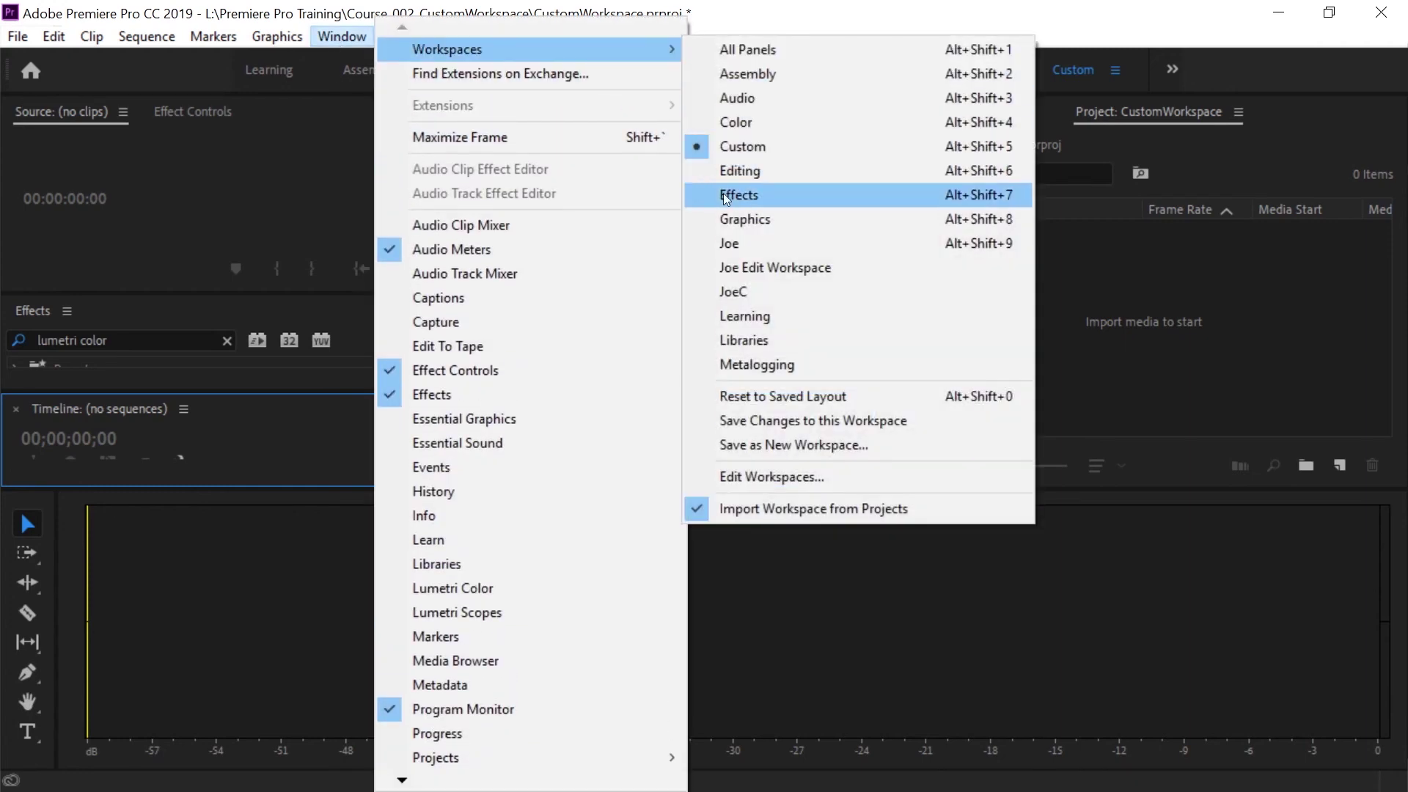
{"action": "left_click", "coordinate": [748, 396]}
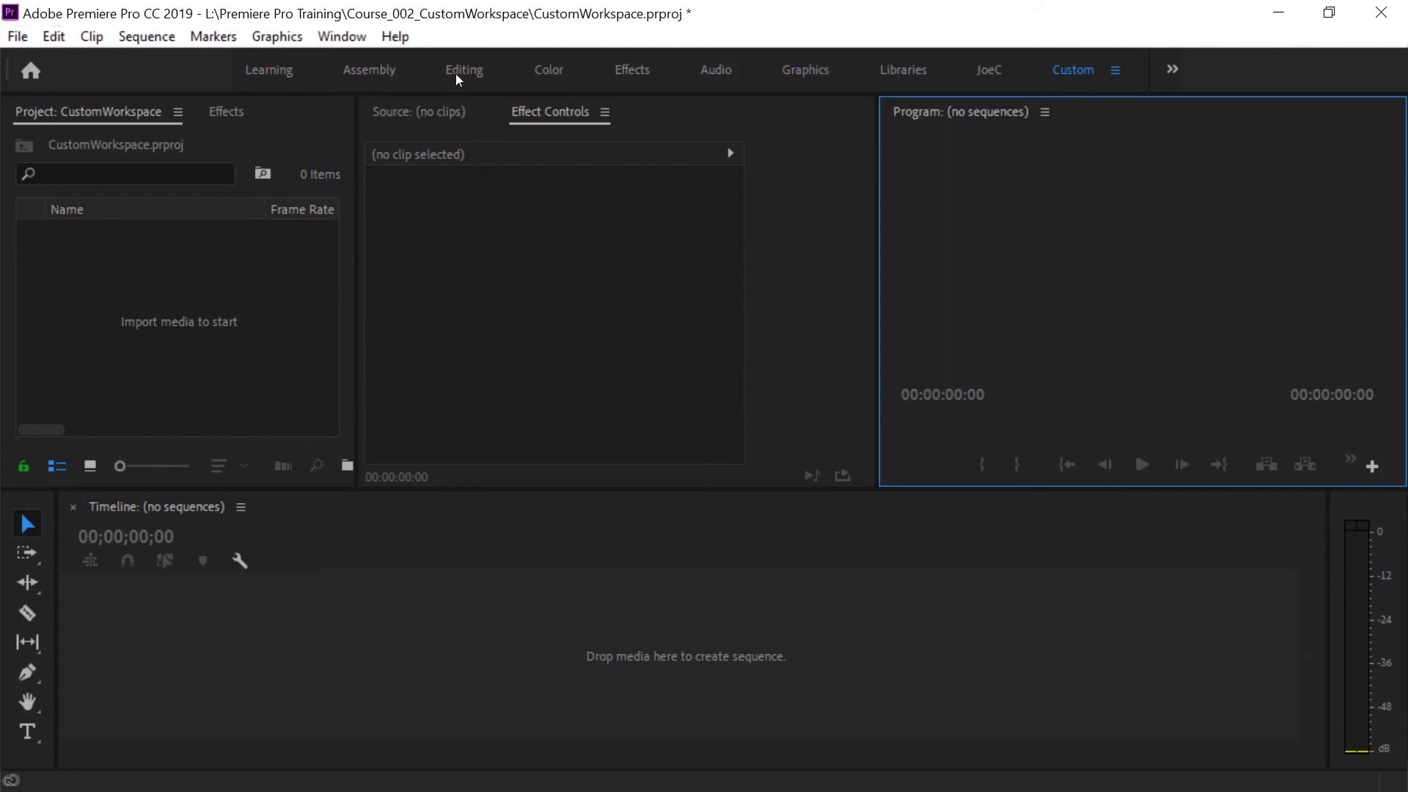
Switch to the Color workspace and look through the list of panels that can be shown or hidden.
{"action": "left_click", "coordinate": [550, 71]}
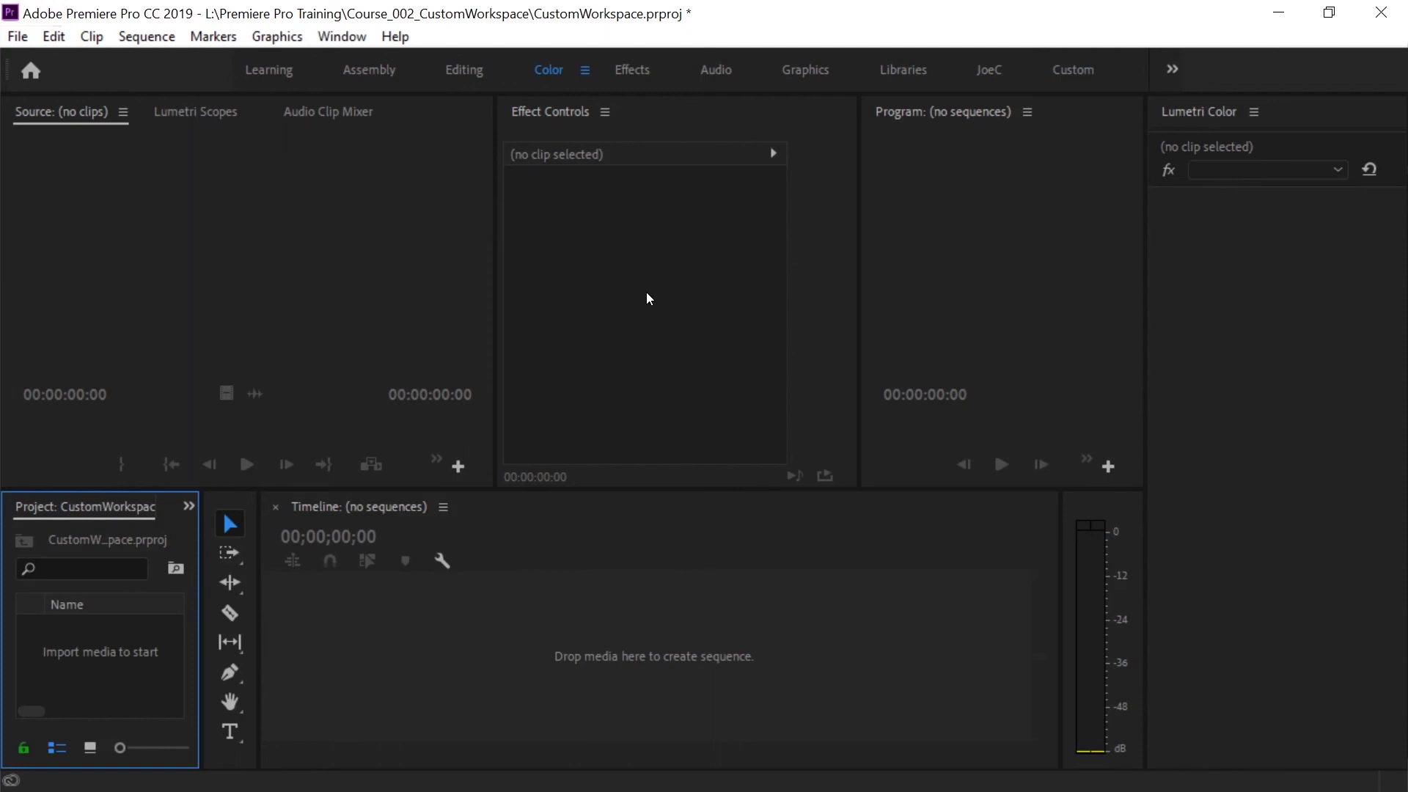
{"action": "left_click", "coordinate": [341, 36]}
{"action": "mouse_move", "coordinate": [454, 49]}
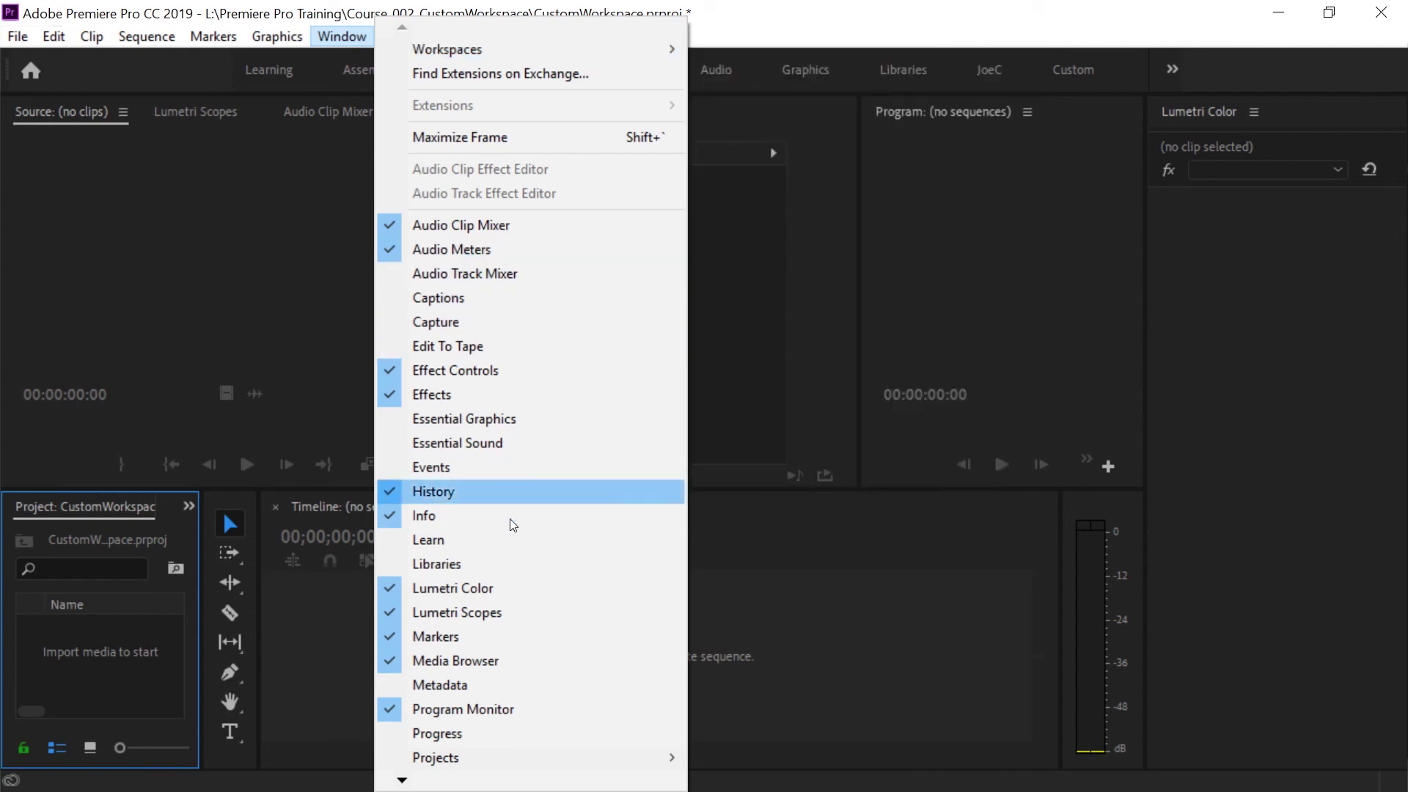
{"action": "mouse_move", "coordinate": [401, 783]}
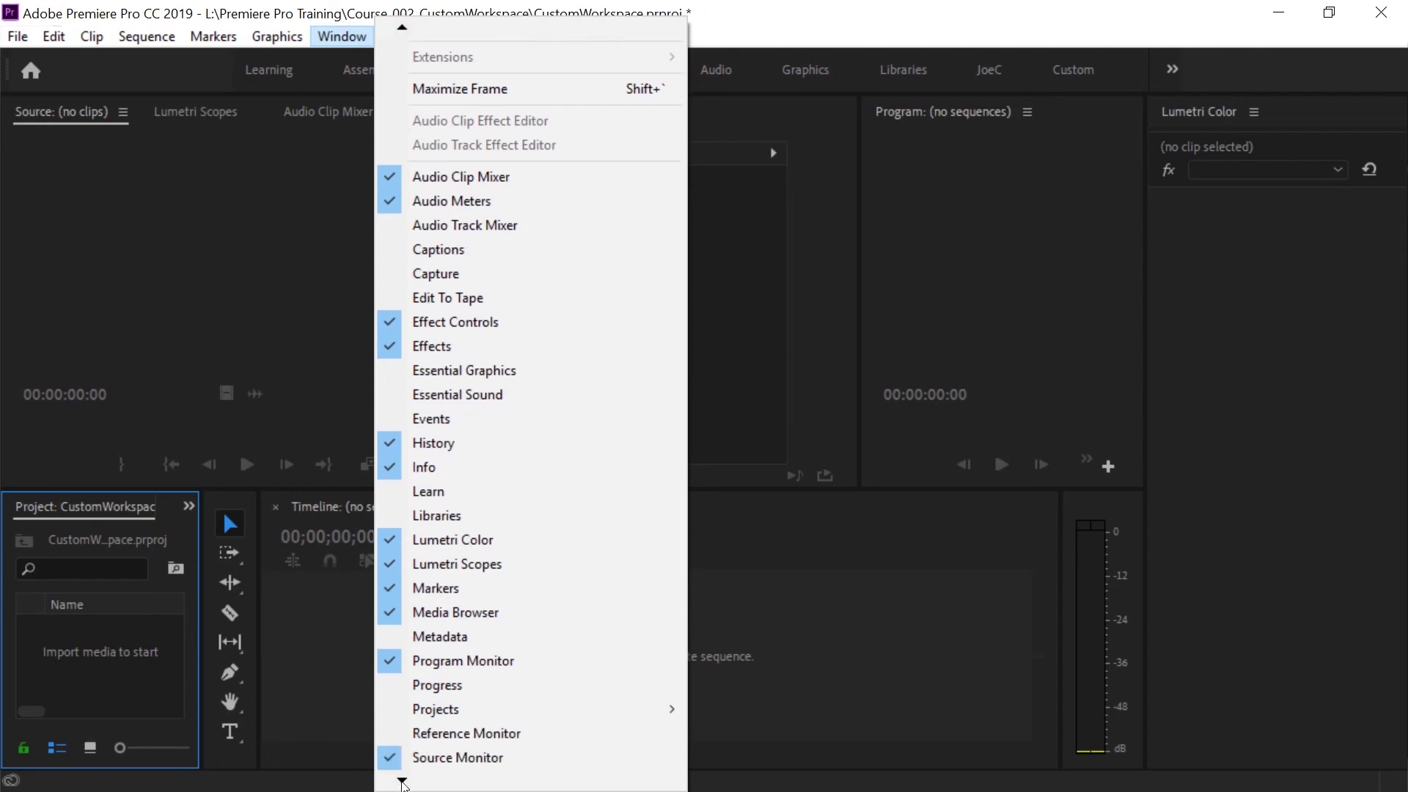